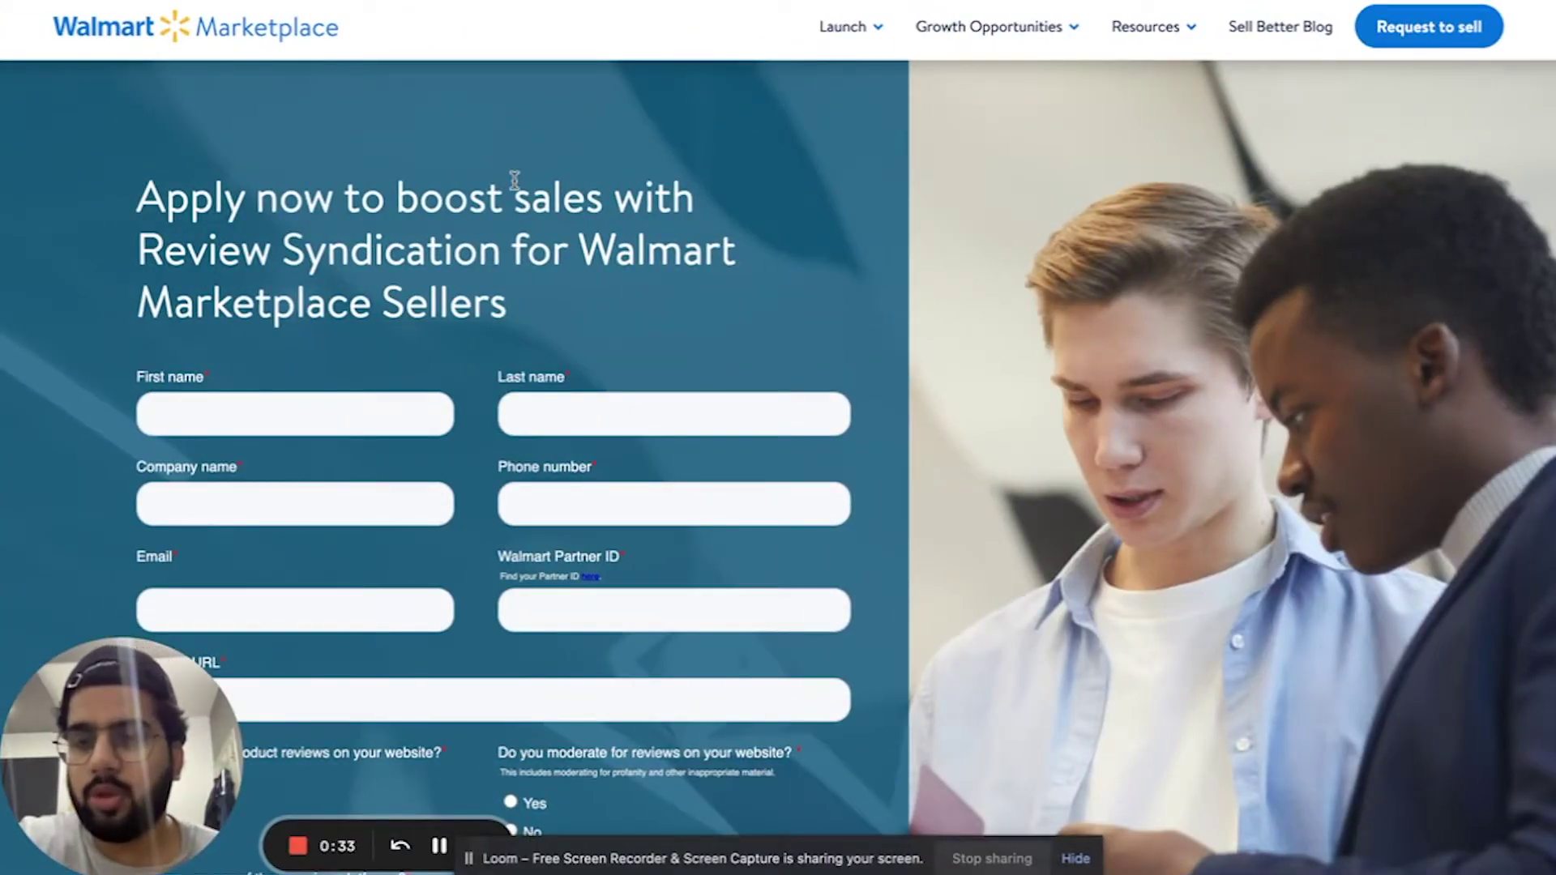
# - Enter the applicant's first name and last name on the form
pyautogui.scroll(-1, 515, 180)
pyautogui.scroll(-2, 517, 187)
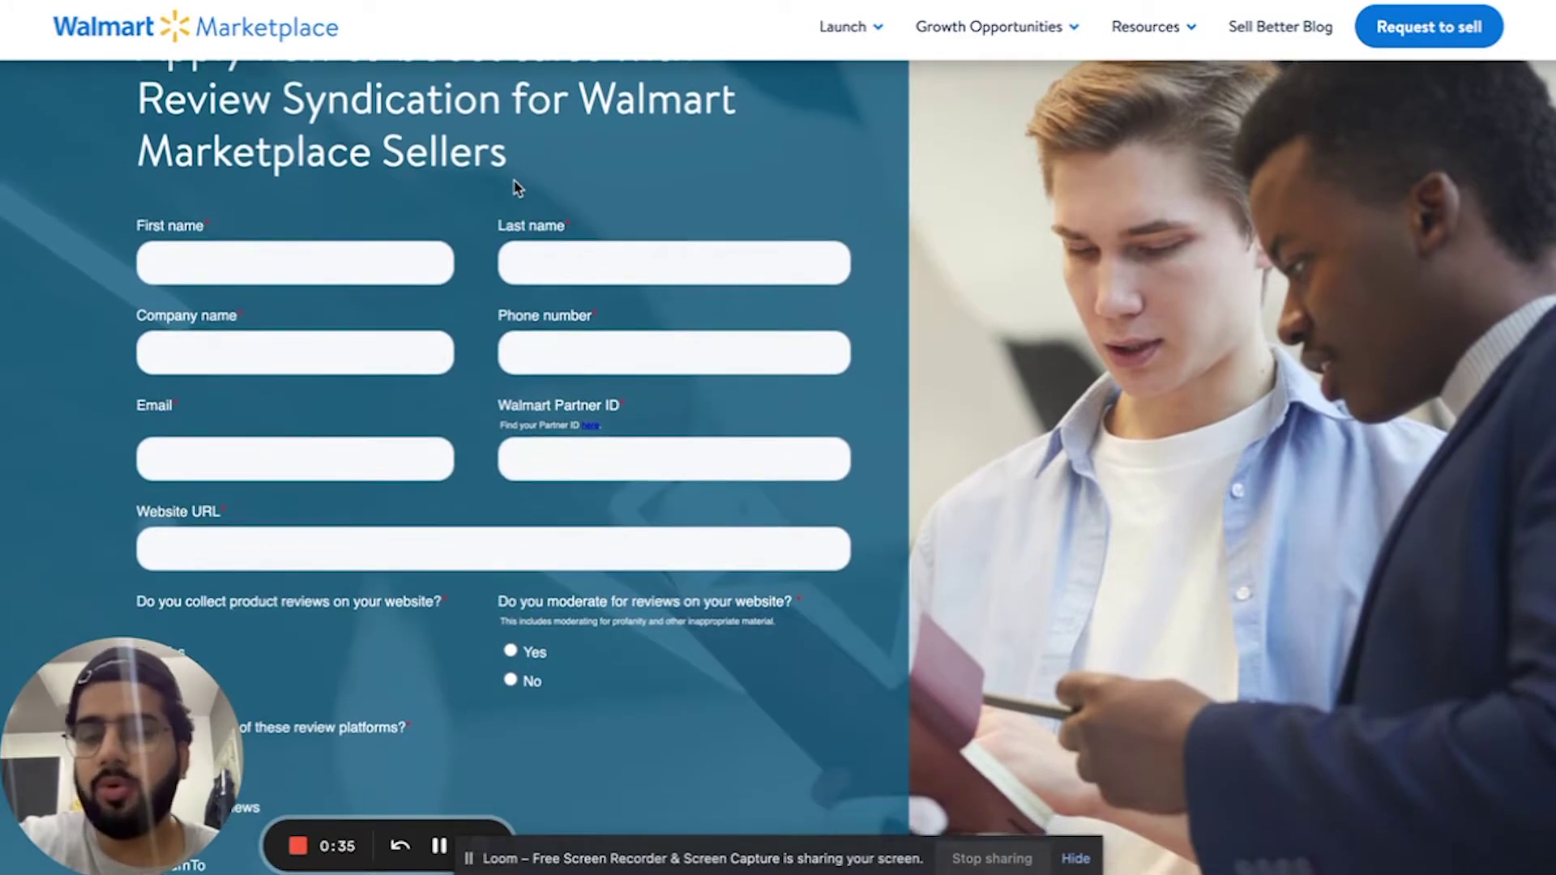
pyautogui.click(371, 250)
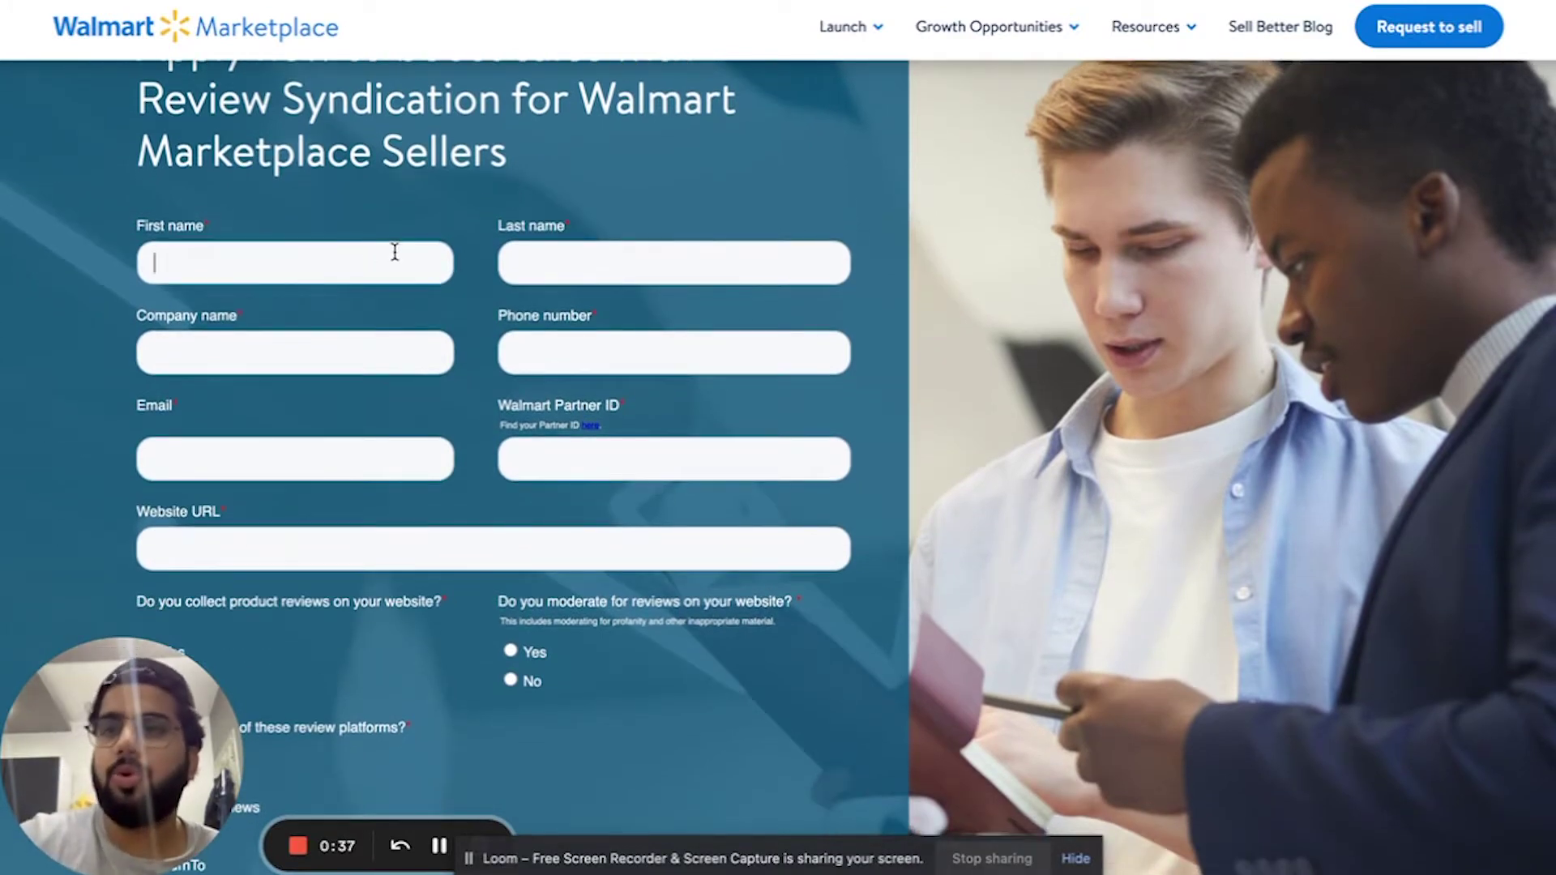
pyautogui.click(754, 269)
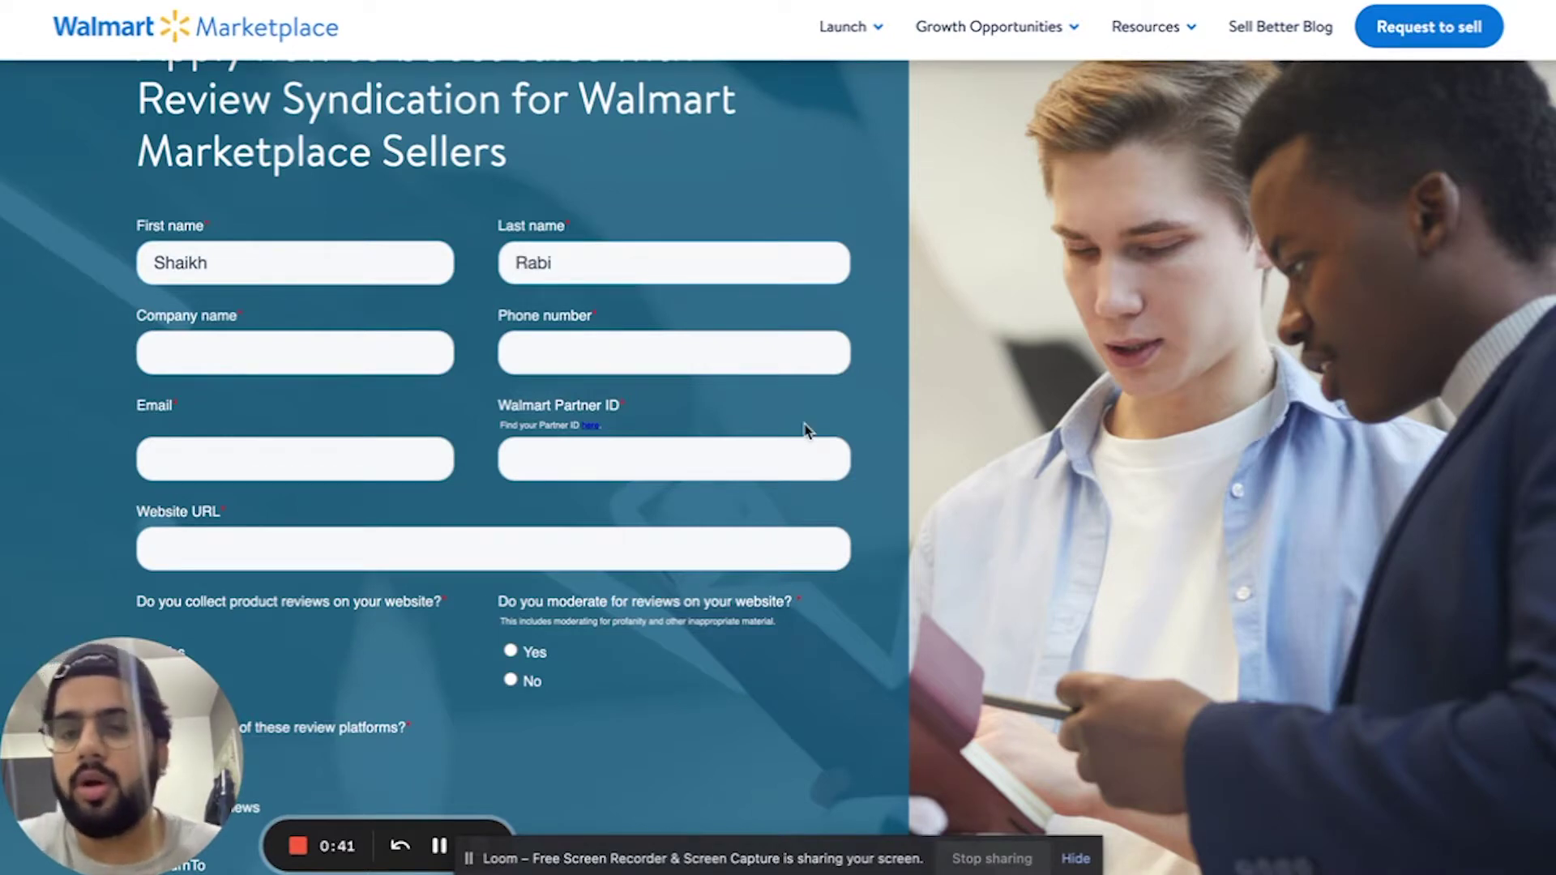
# - Fill in the company name and phone number, and start typing the e-mail address
pyautogui.scroll(-2, 807, 431)
pyautogui.click(327, 195)
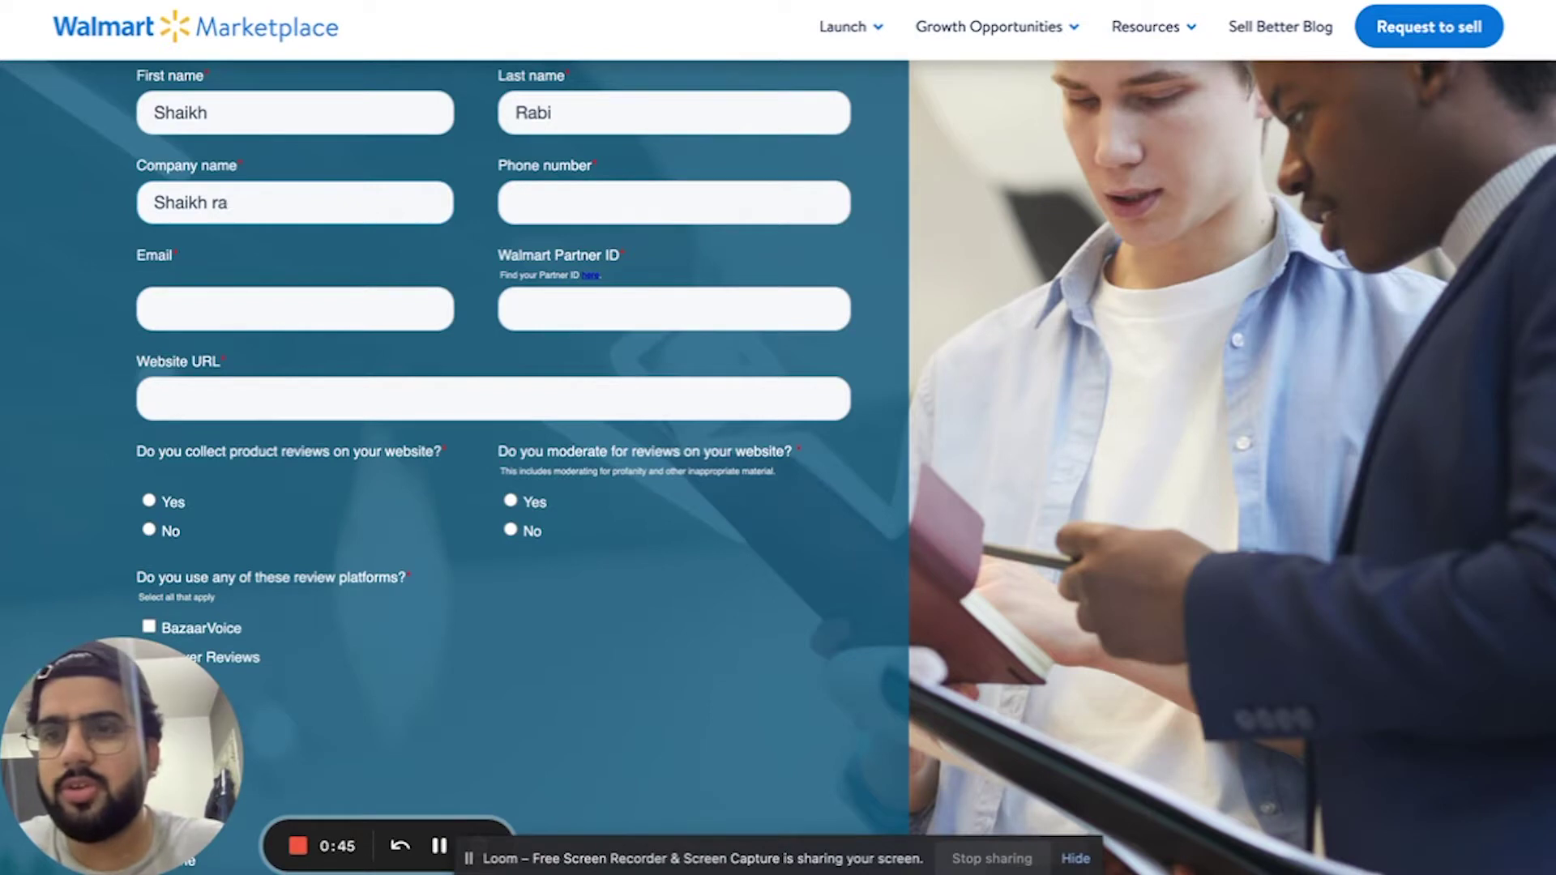
pyautogui.click(669, 200)
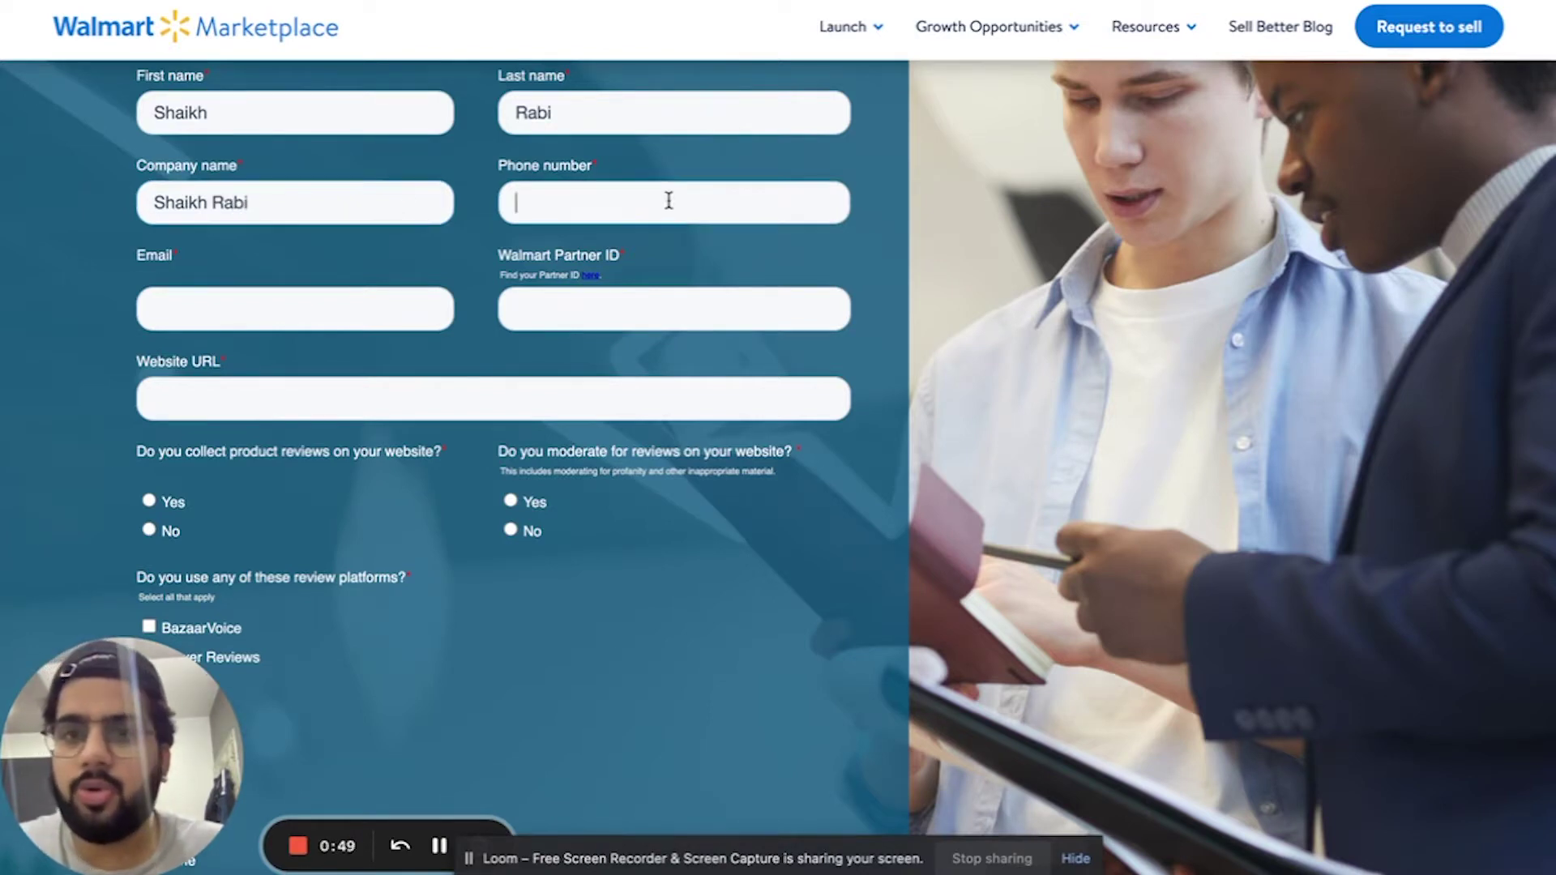
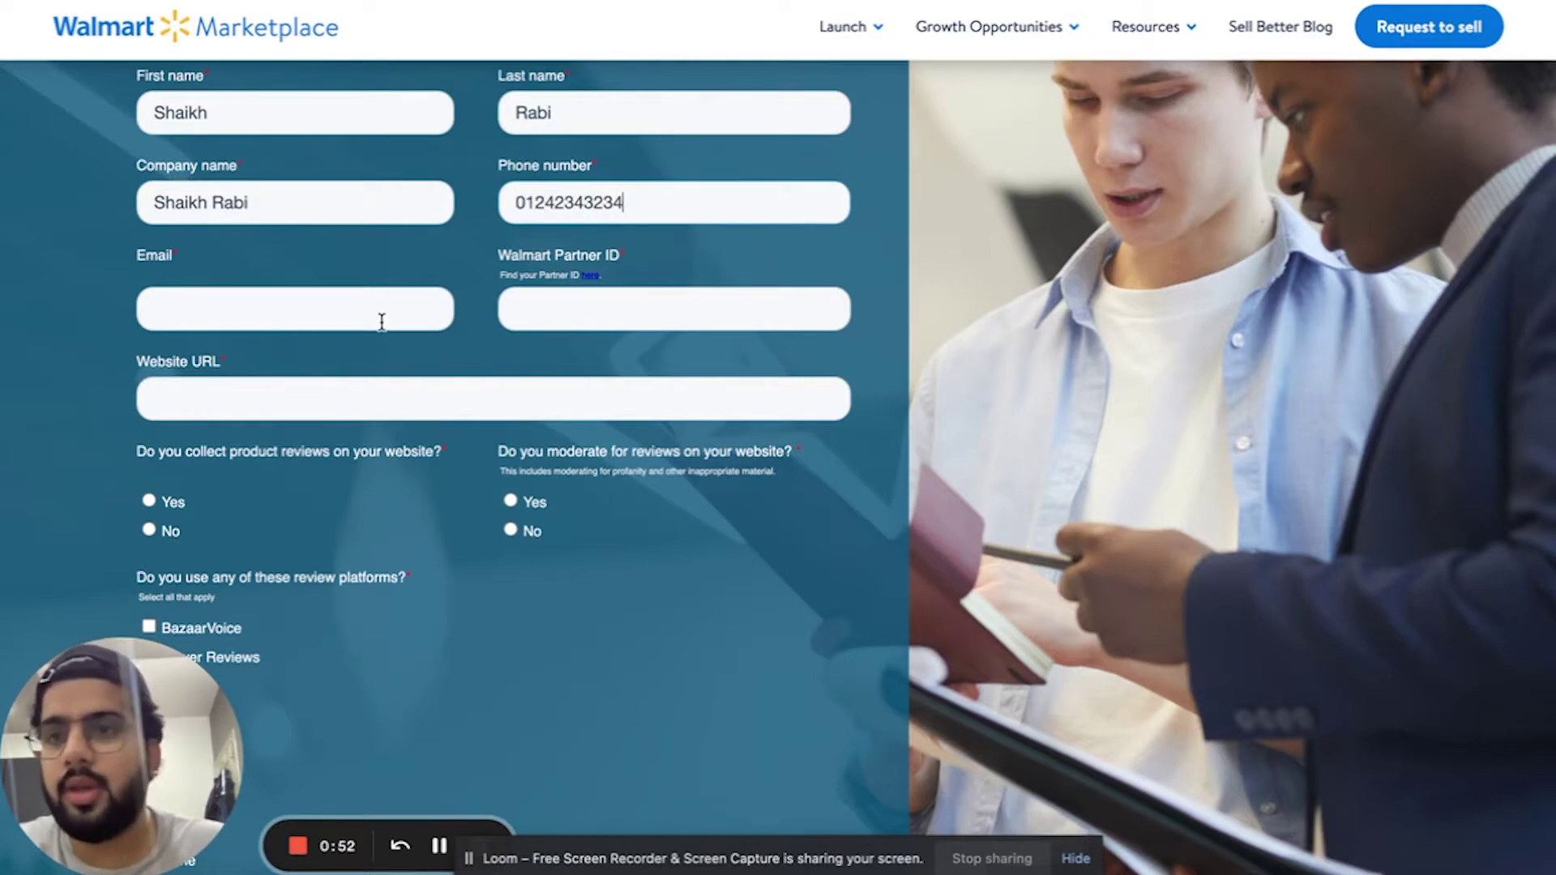
pyautogui.click(367, 322)
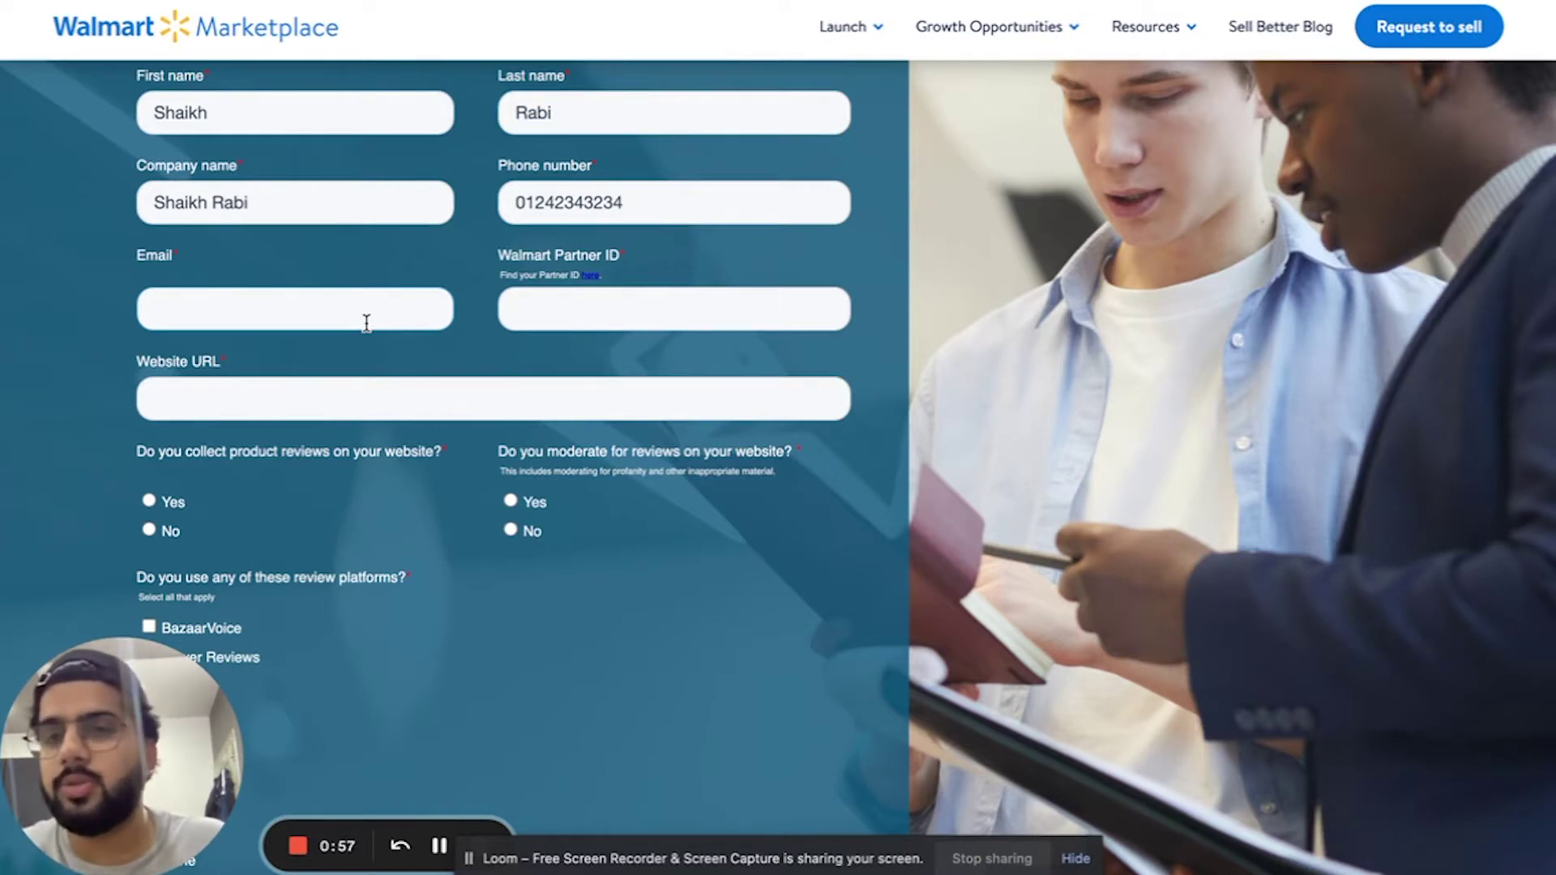
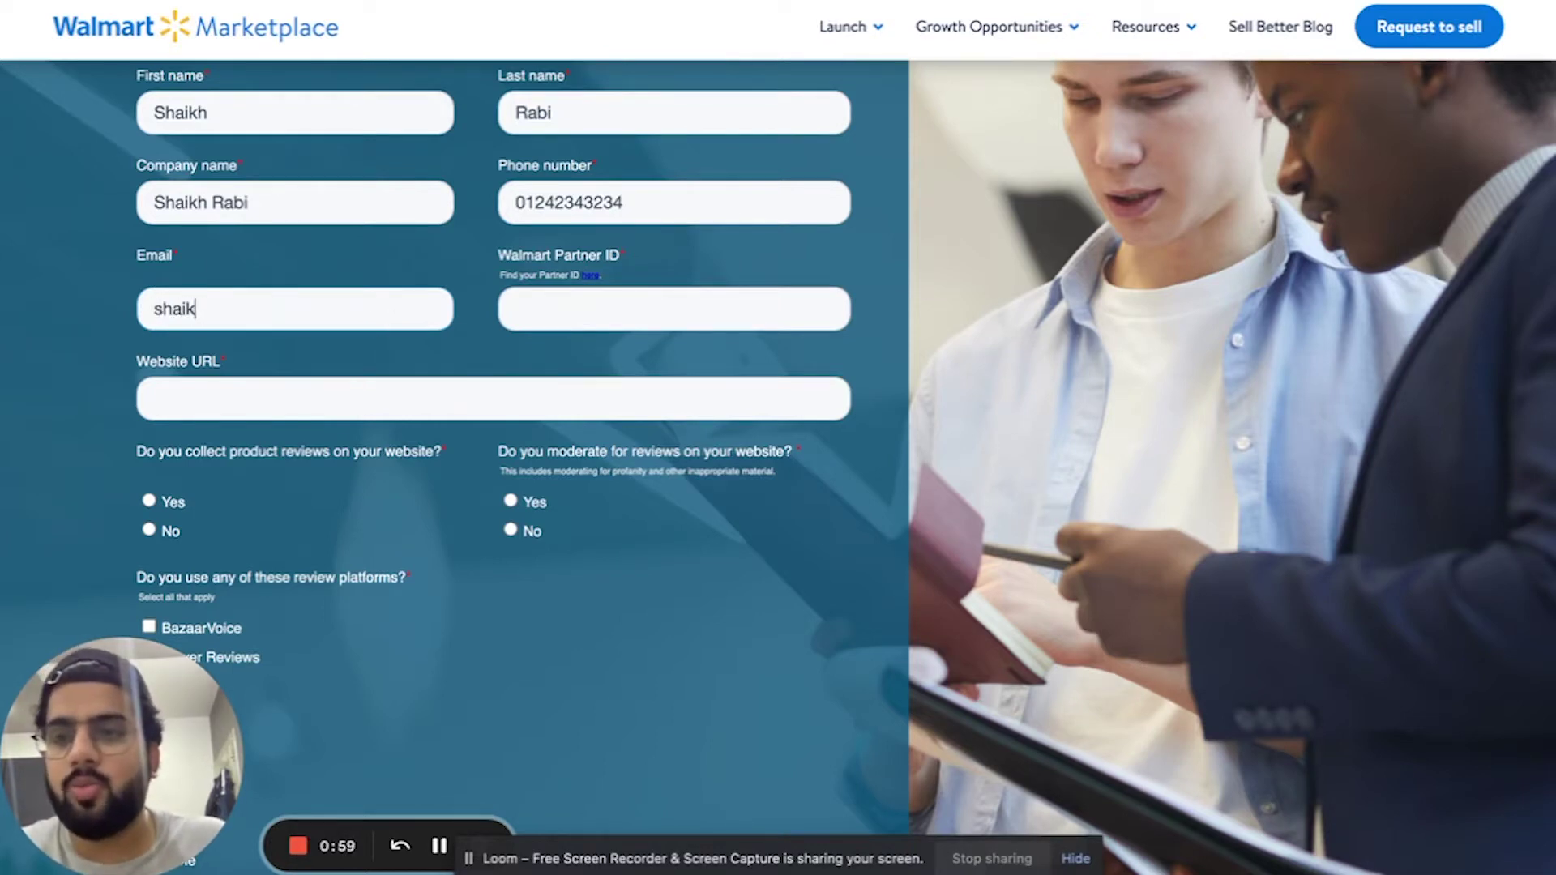
# - Leave the e-mail and Walmart Partner ID fields unfinished and move down to Website URL
pyautogui.click(702, 318)
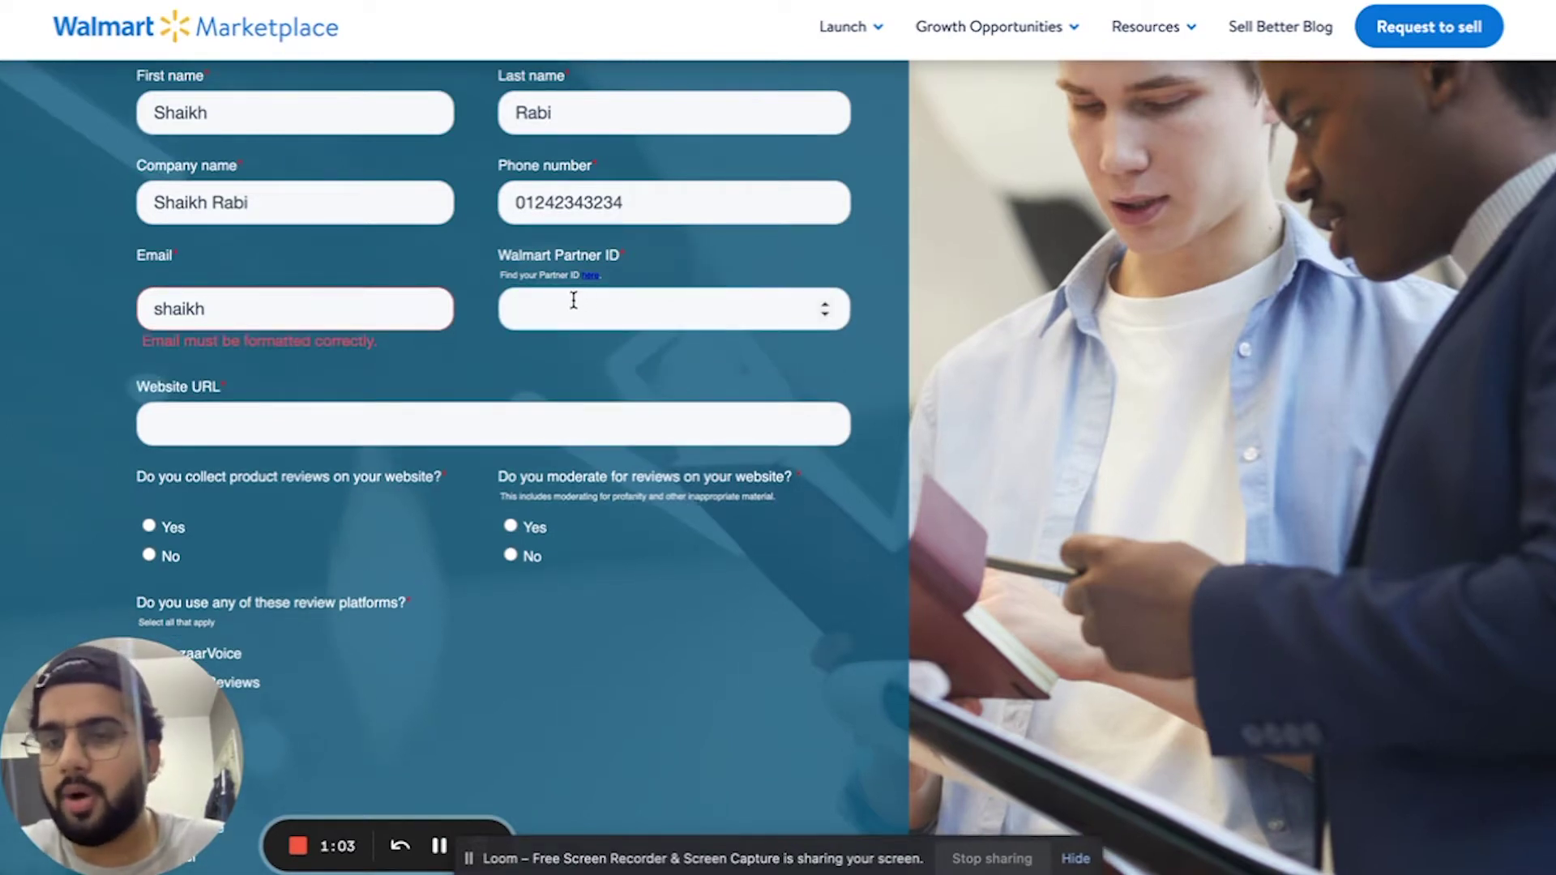
pyautogui.click(391, 310)
pyautogui.click(604, 317)
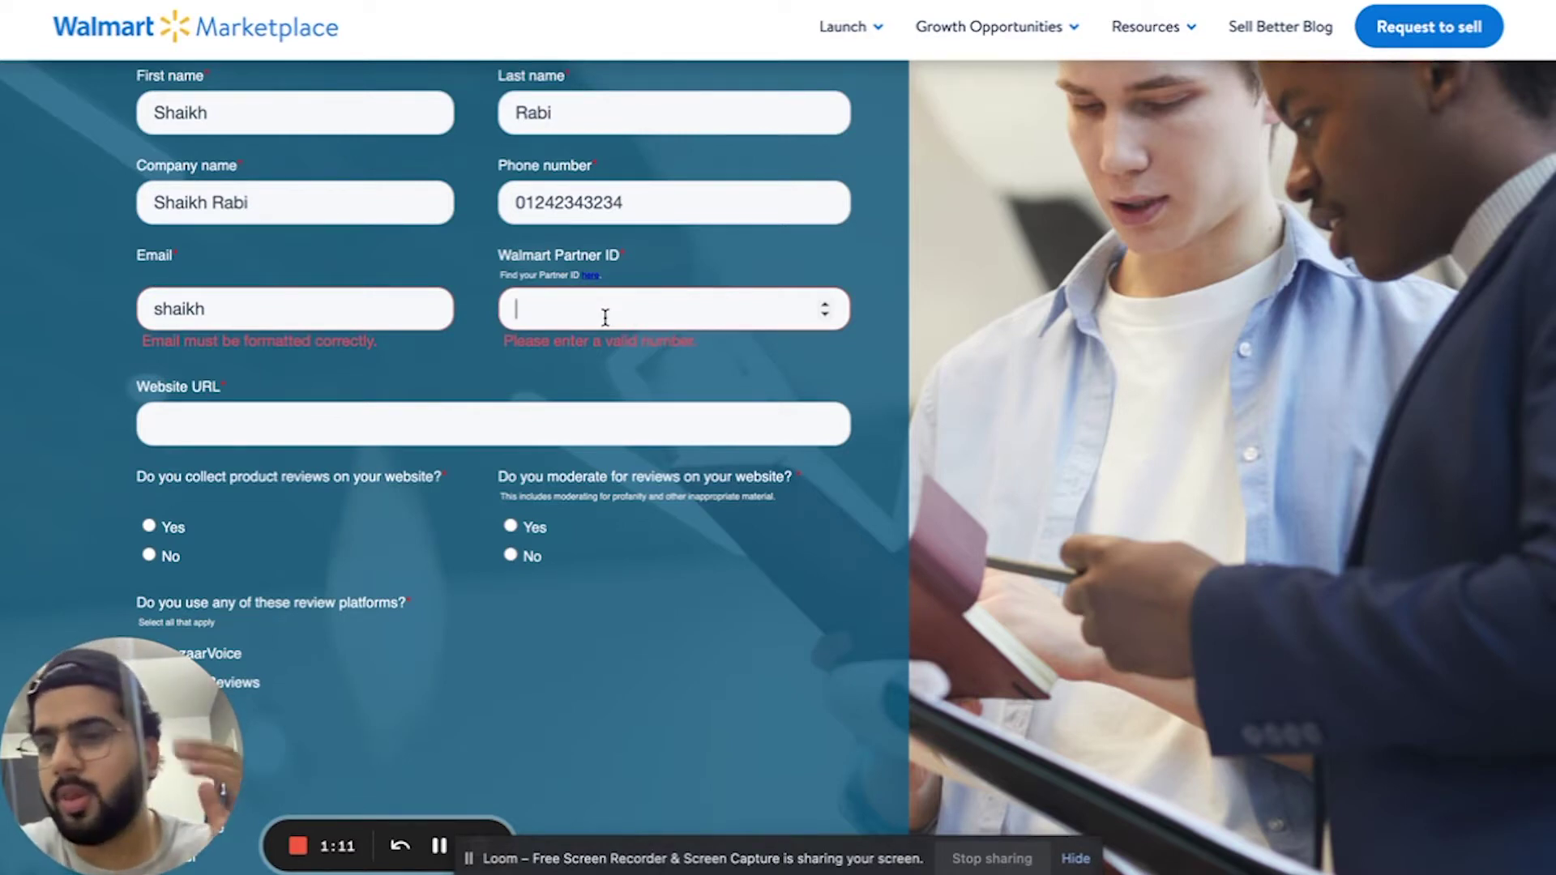
pyautogui.scroll(-1, 645, 393)
pyautogui.click(472, 324)
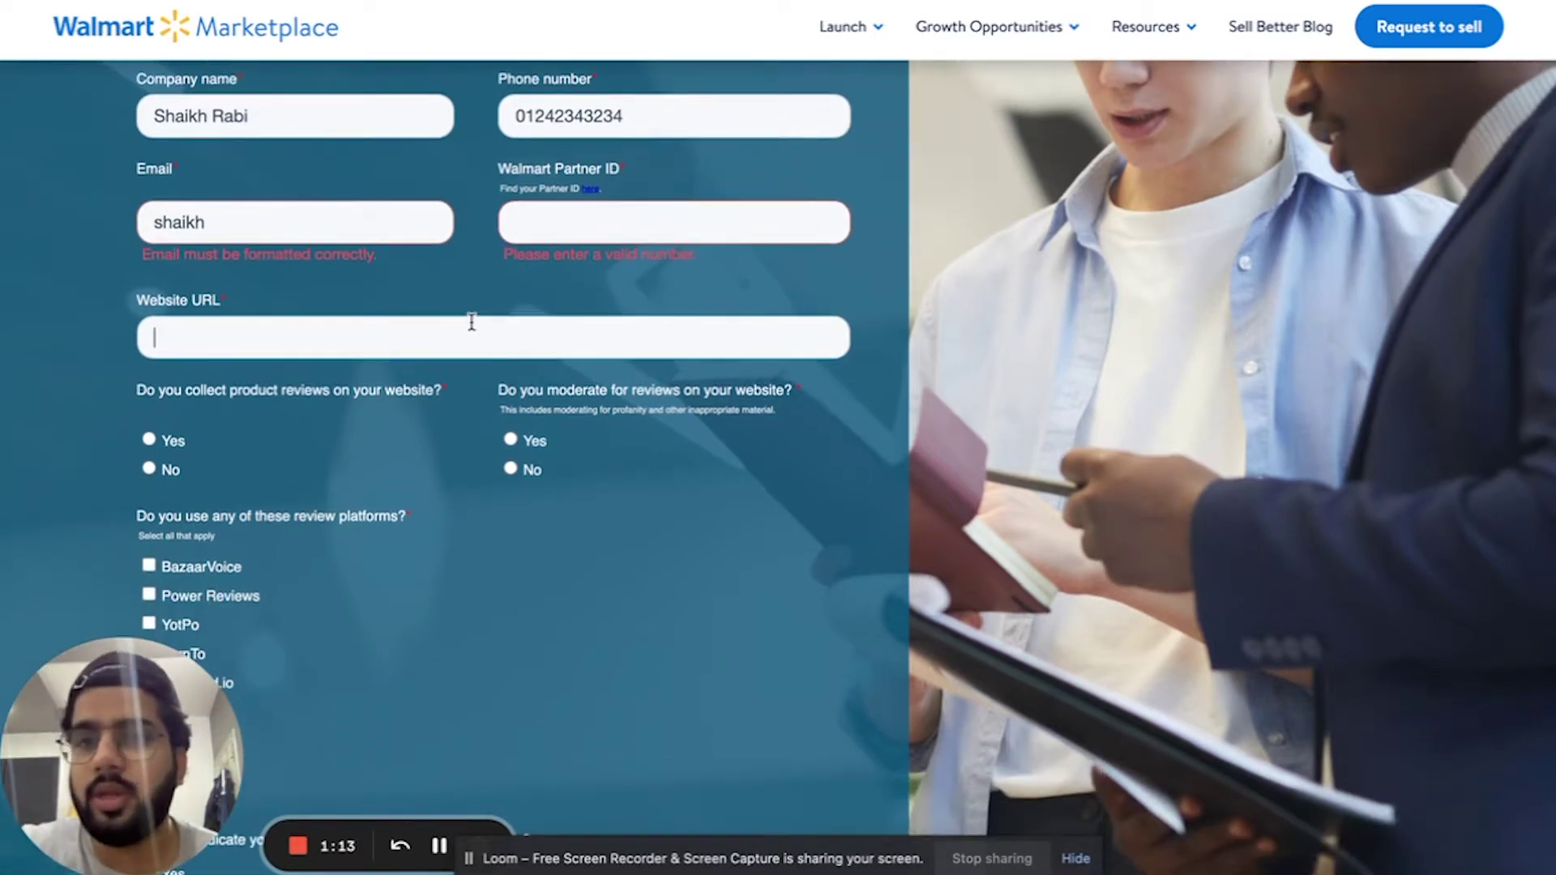
pyautogui.scroll(-2, 486, 357)
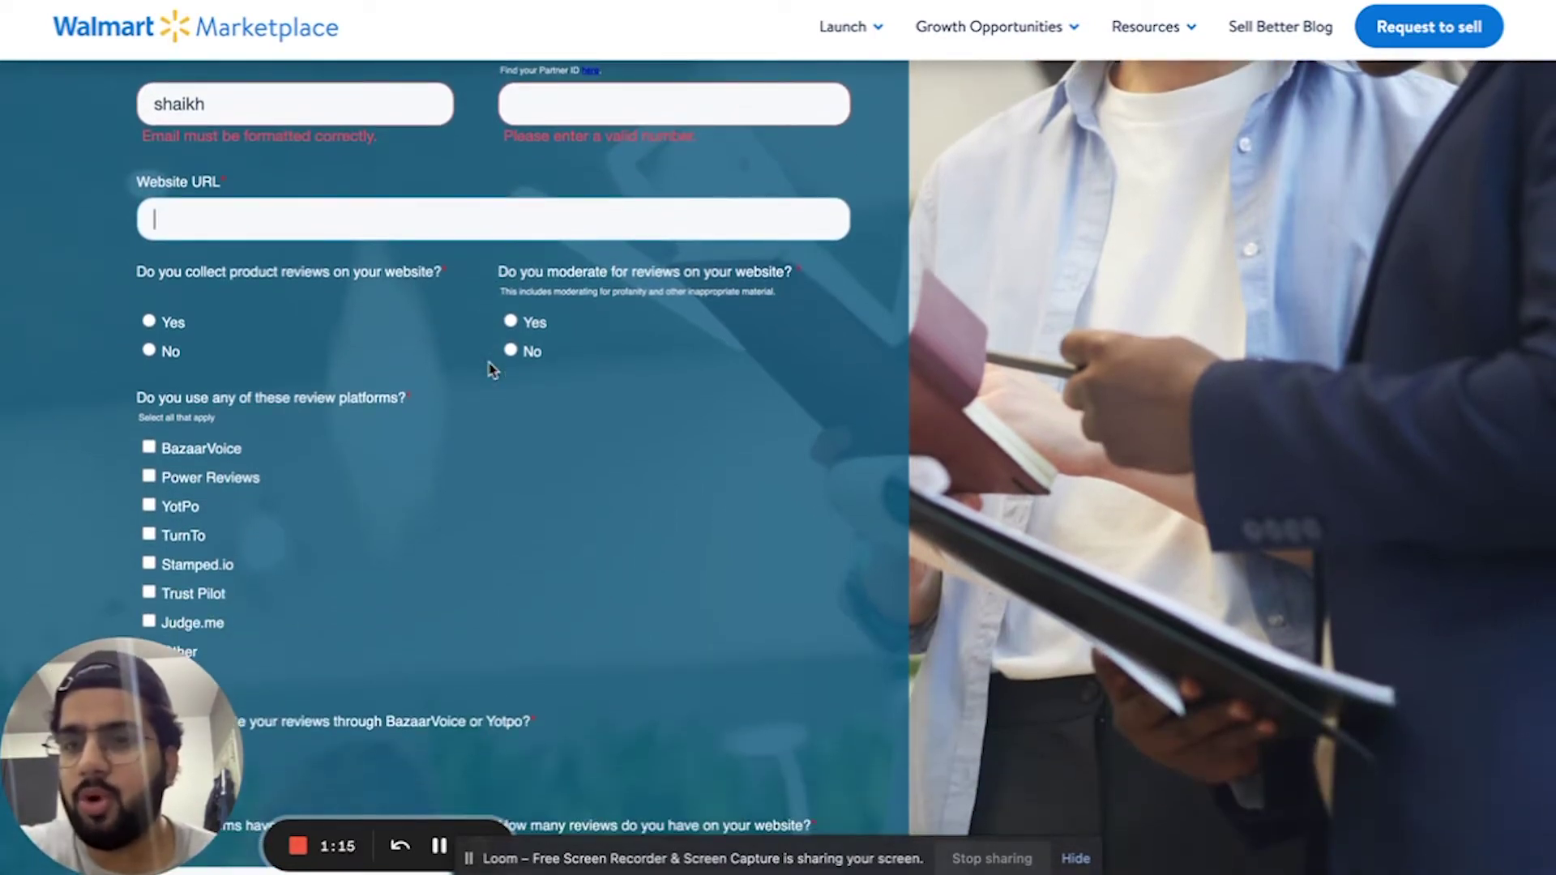
pyautogui.scroll(-1, 212, 295)
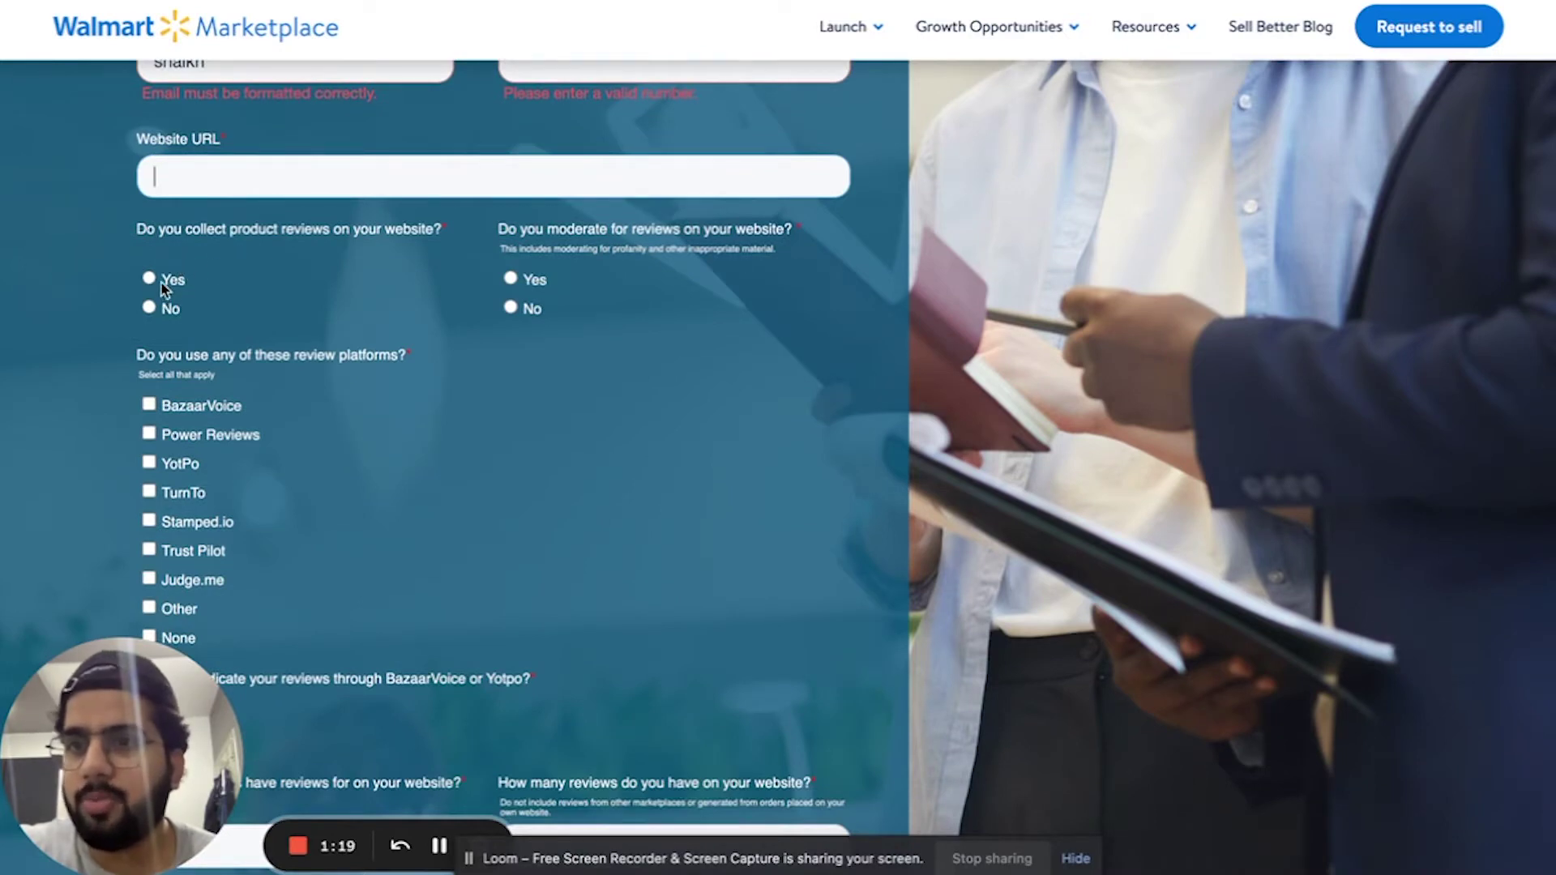
# - Answer Yes to collecting product reviews and continue through the review questionnaire
pyautogui.click(162, 282)
pyautogui.click(175, 300)
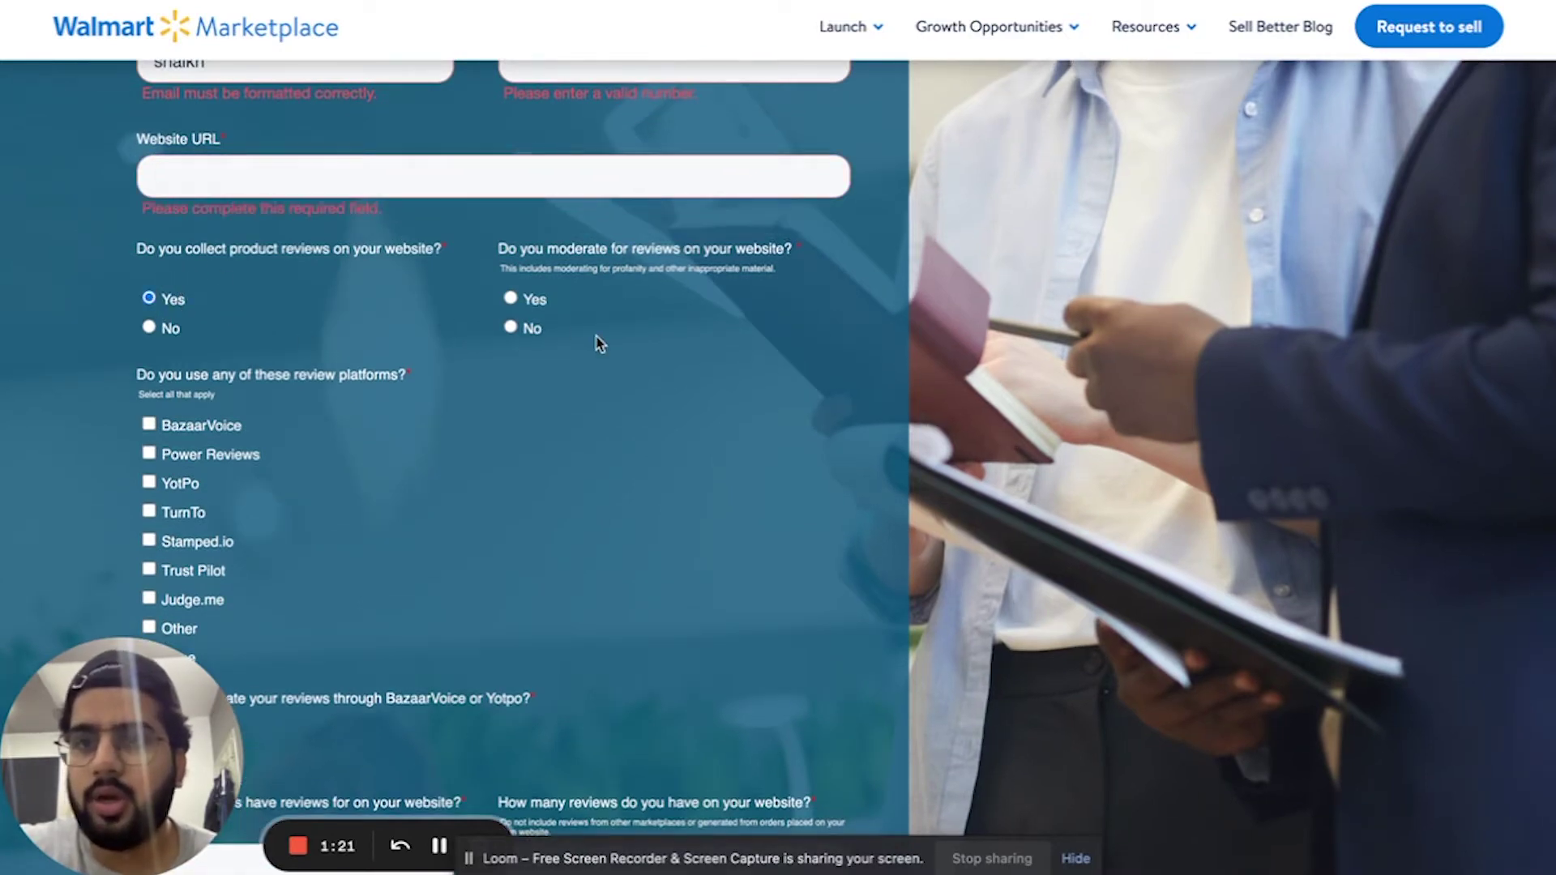
pyautogui.scroll(-1, 593, 333)
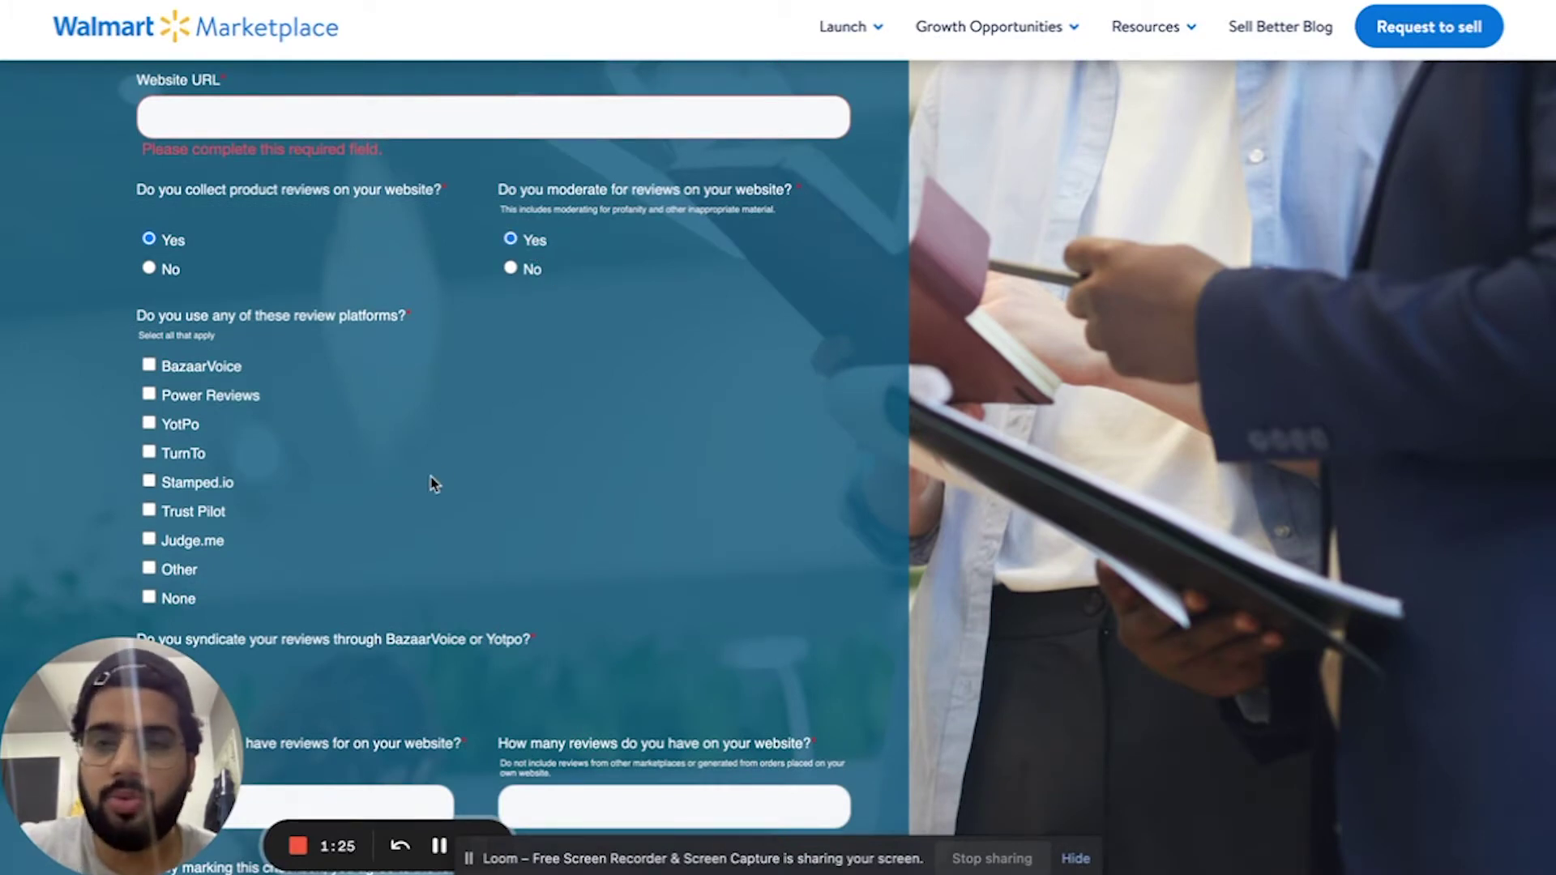
pyautogui.scroll(-1, 434, 484)
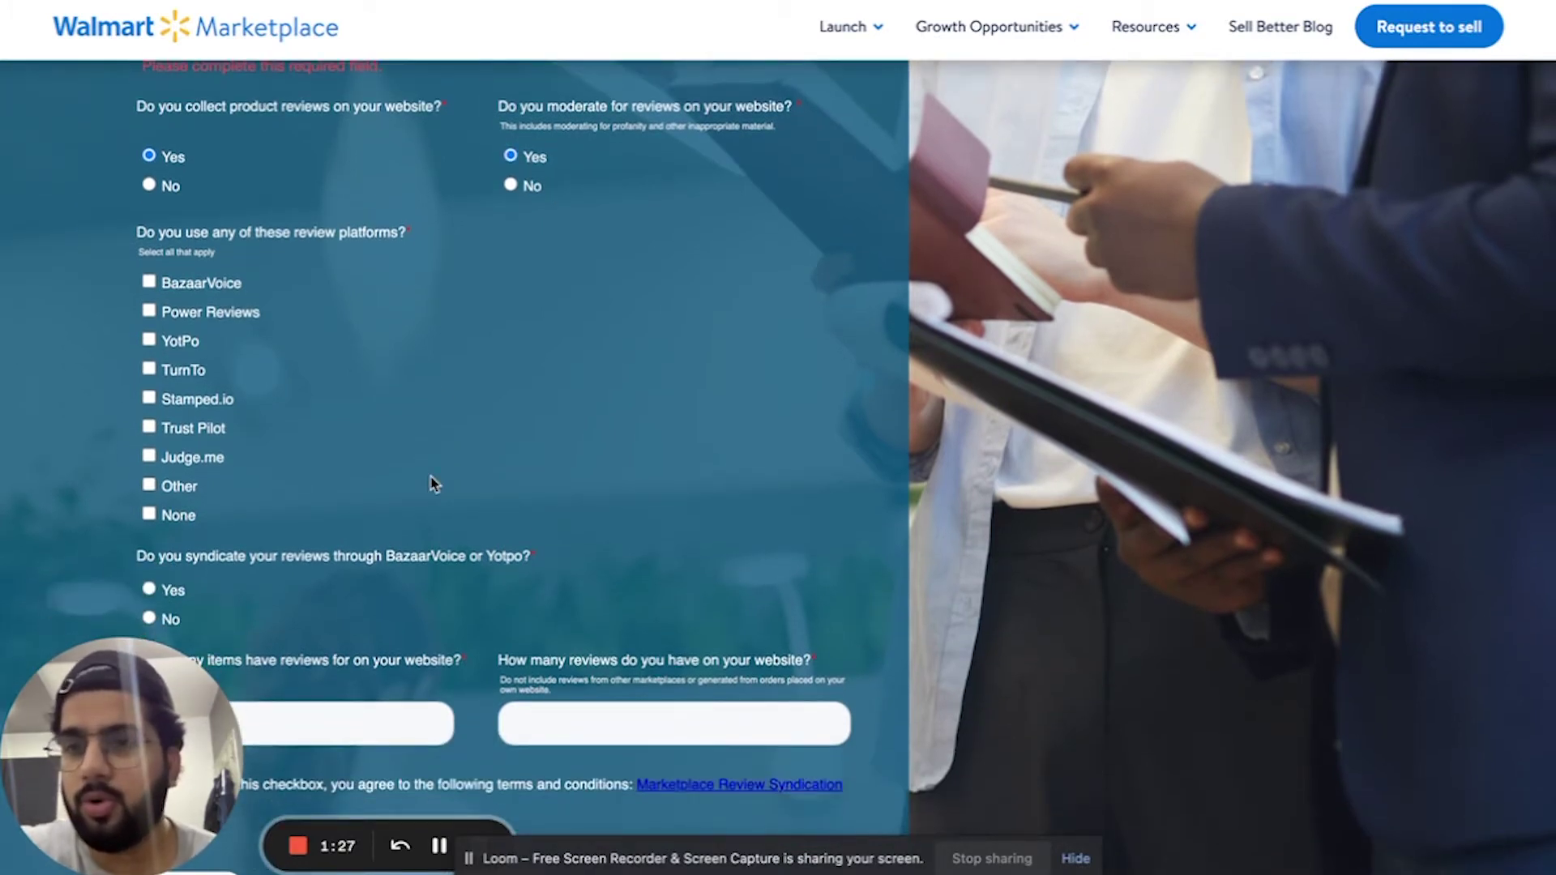
pyautogui.scroll(-1, 431, 483)
pyautogui.scroll(-1, 332, 241)
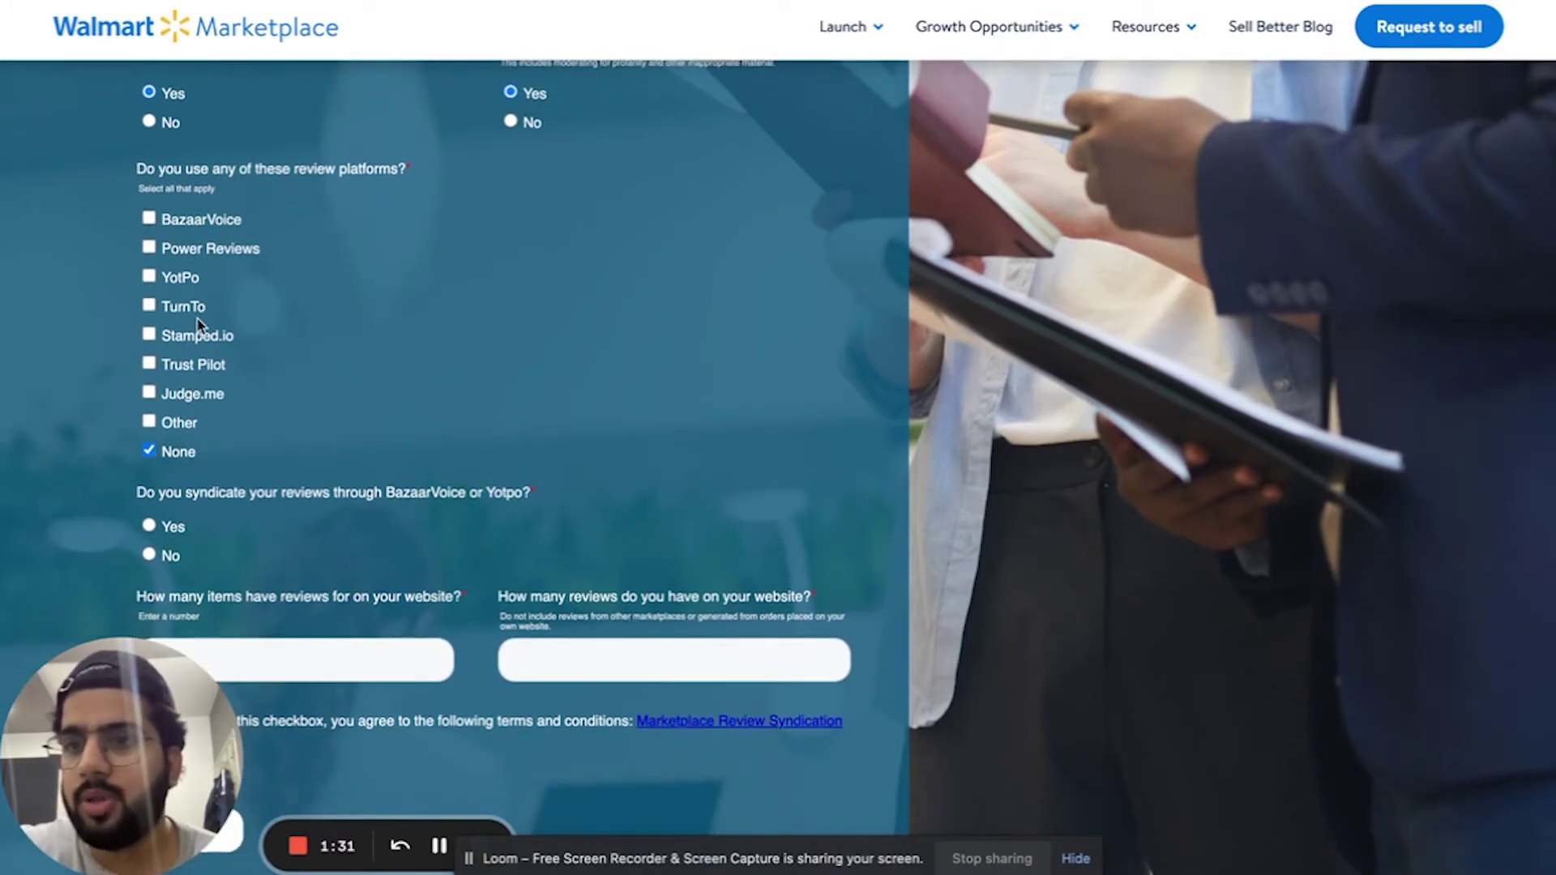
pyautogui.scroll(-1, 192, 378)
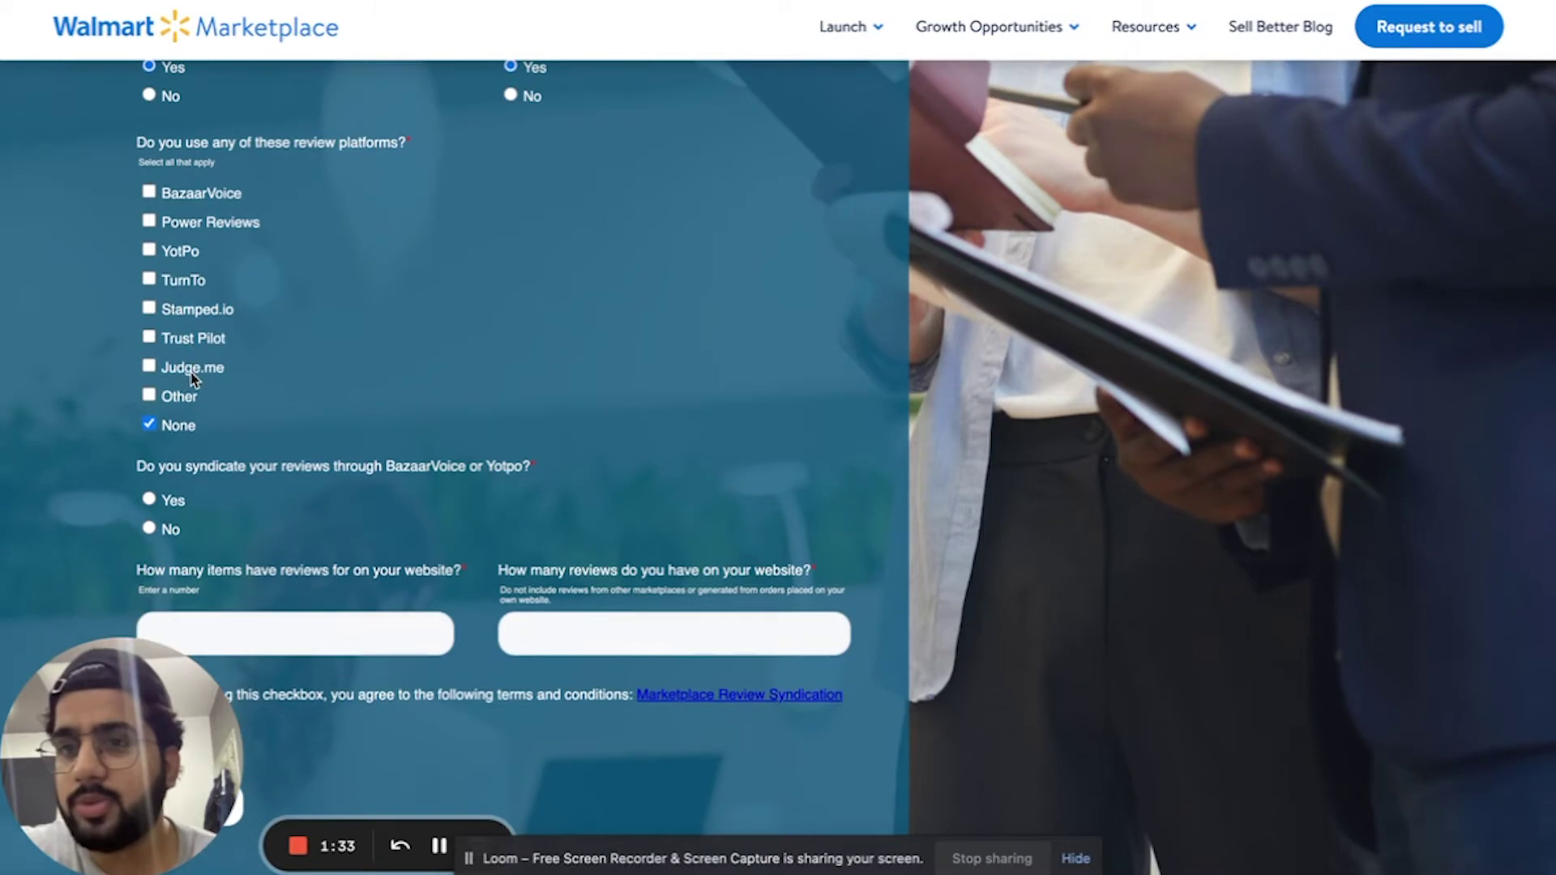
pyautogui.scroll(-1, 224, 484)
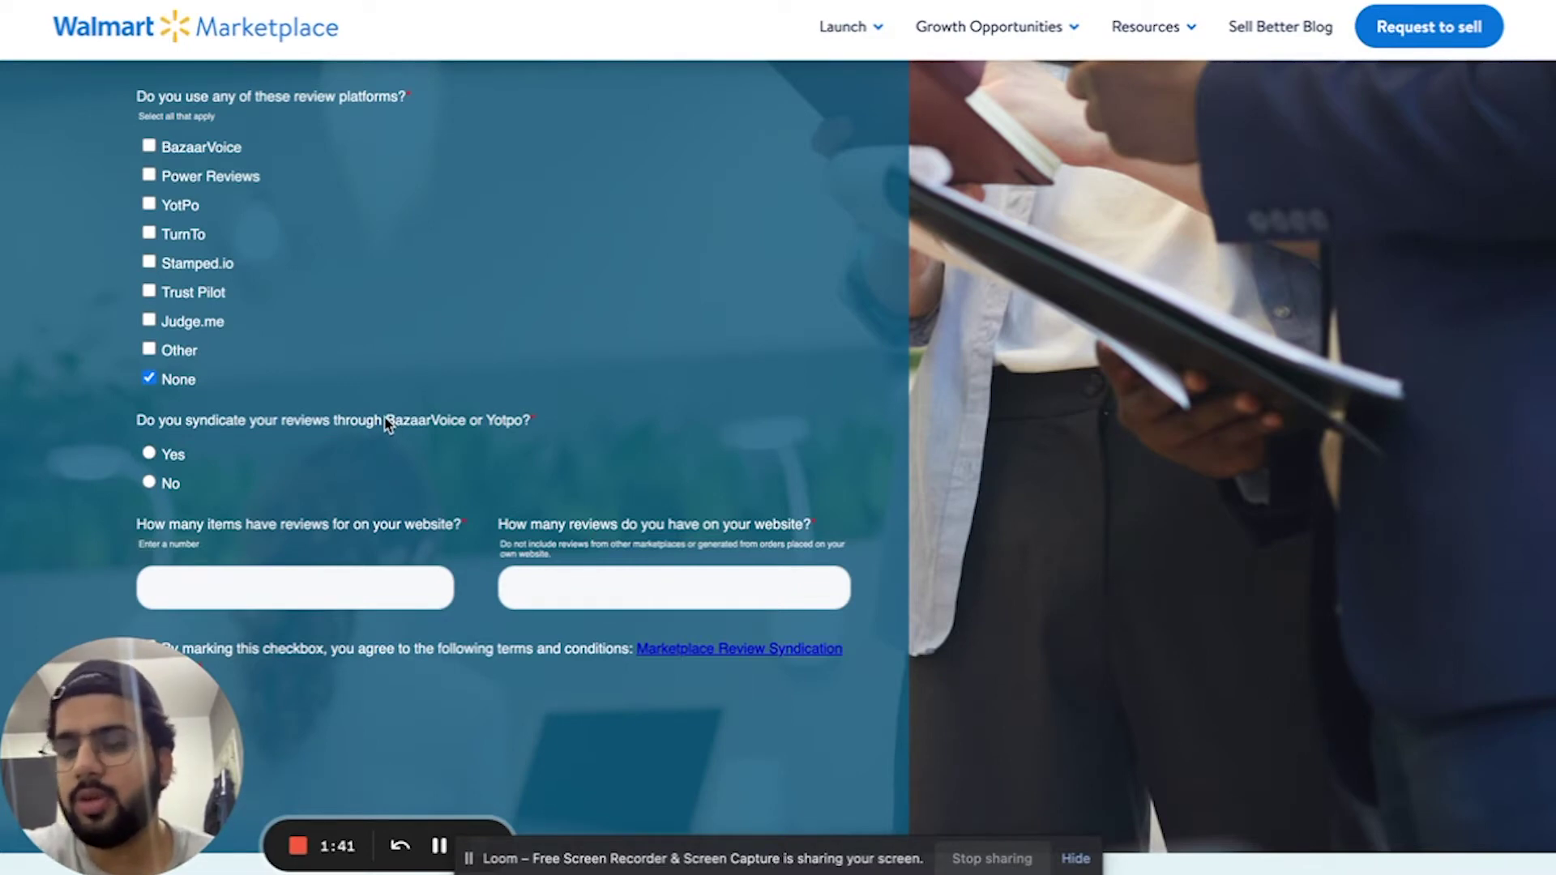
# - Answer No to syndicating reviews through a platform like BazaarVoice
pyautogui.moveTo(387, 424); pyautogui.dragTo(470, 430)
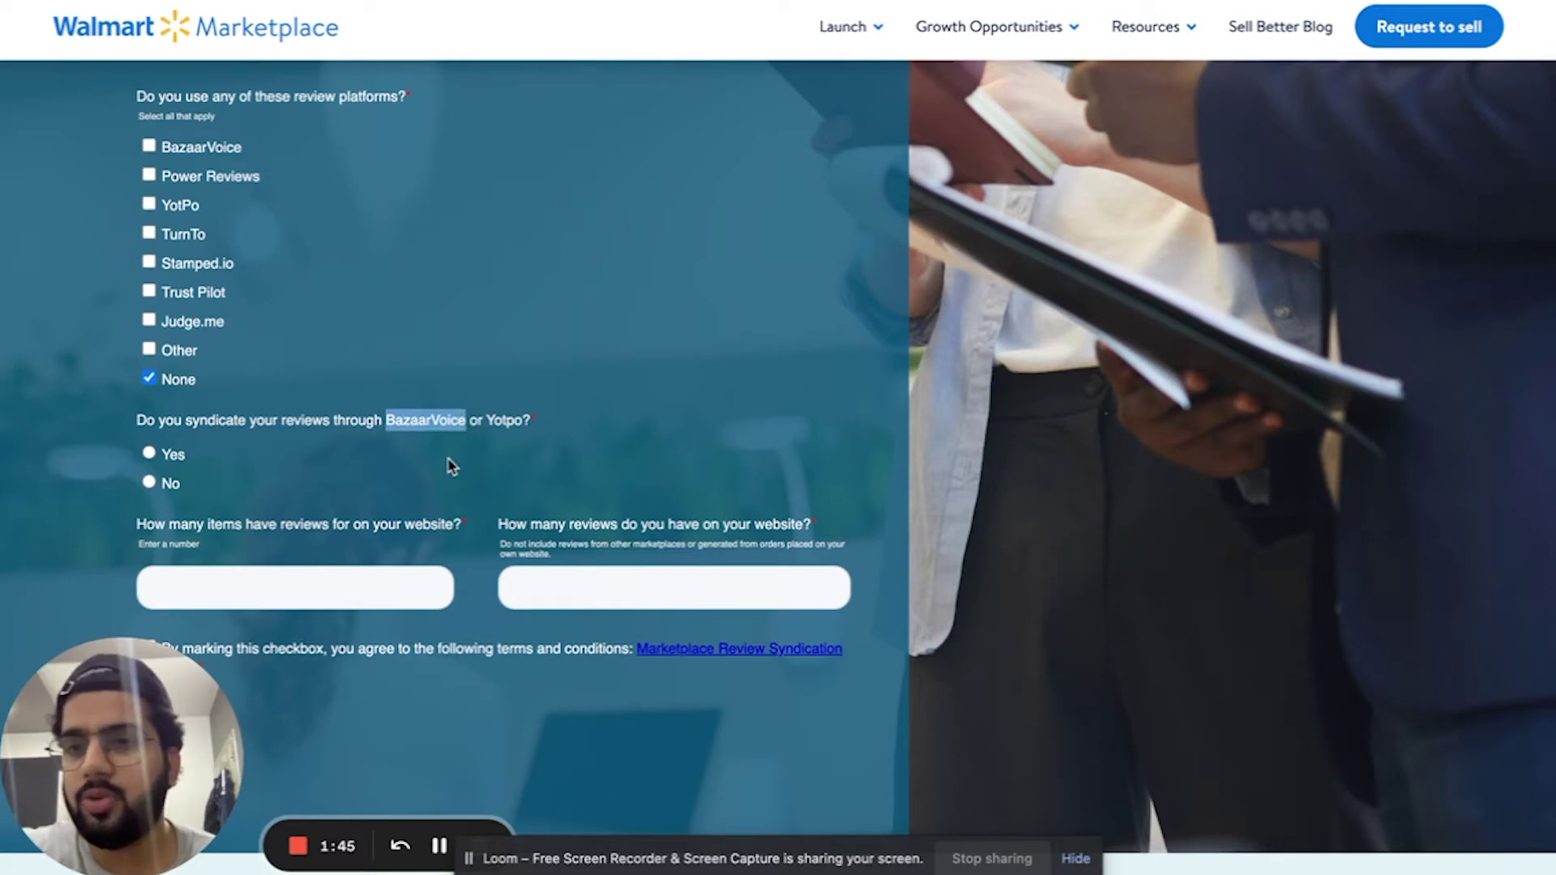
pyautogui.scroll(-1, 267, 445)
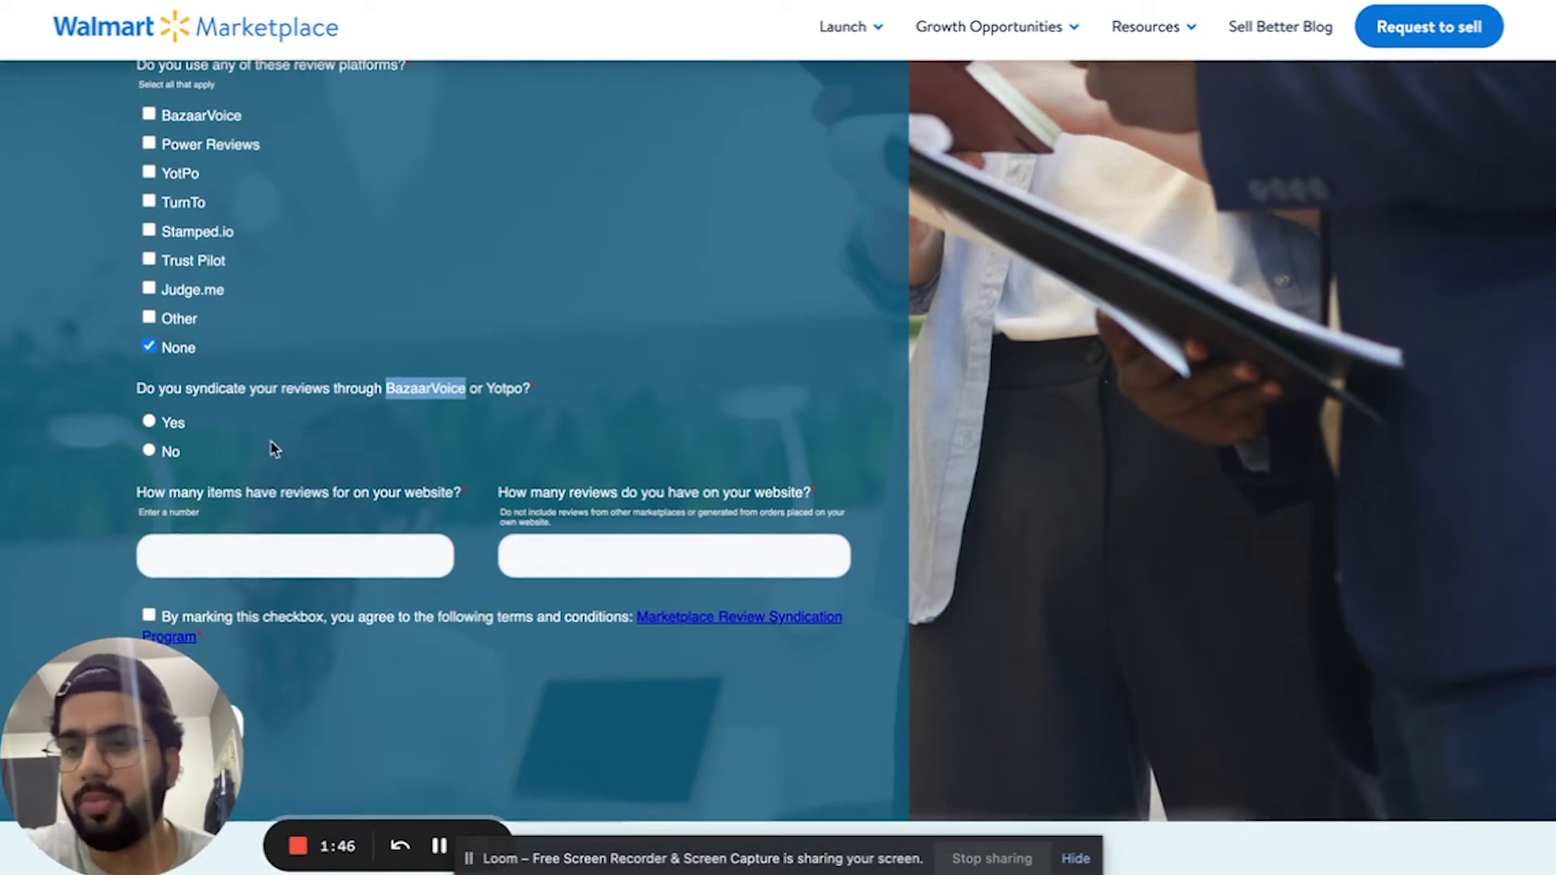
pyautogui.click(165, 451)
pyautogui.scroll(-1, 311, 502)
# - Enter 2 items with reviews and 1000 total reviews
pyautogui.click(264, 516)
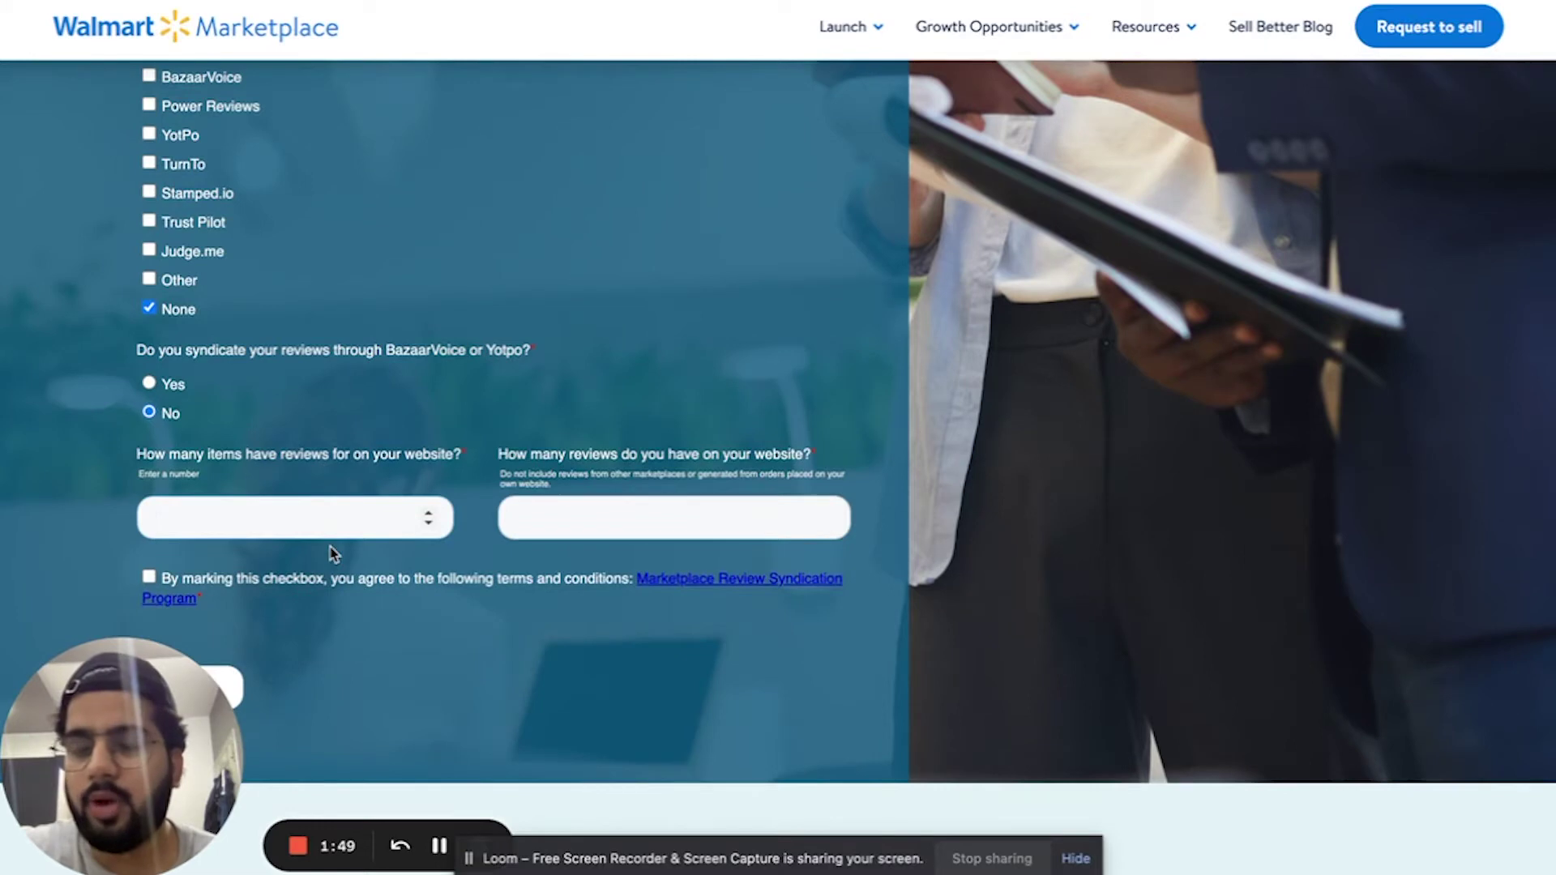
pyautogui.write('23')
pyautogui.press('BackSpace')
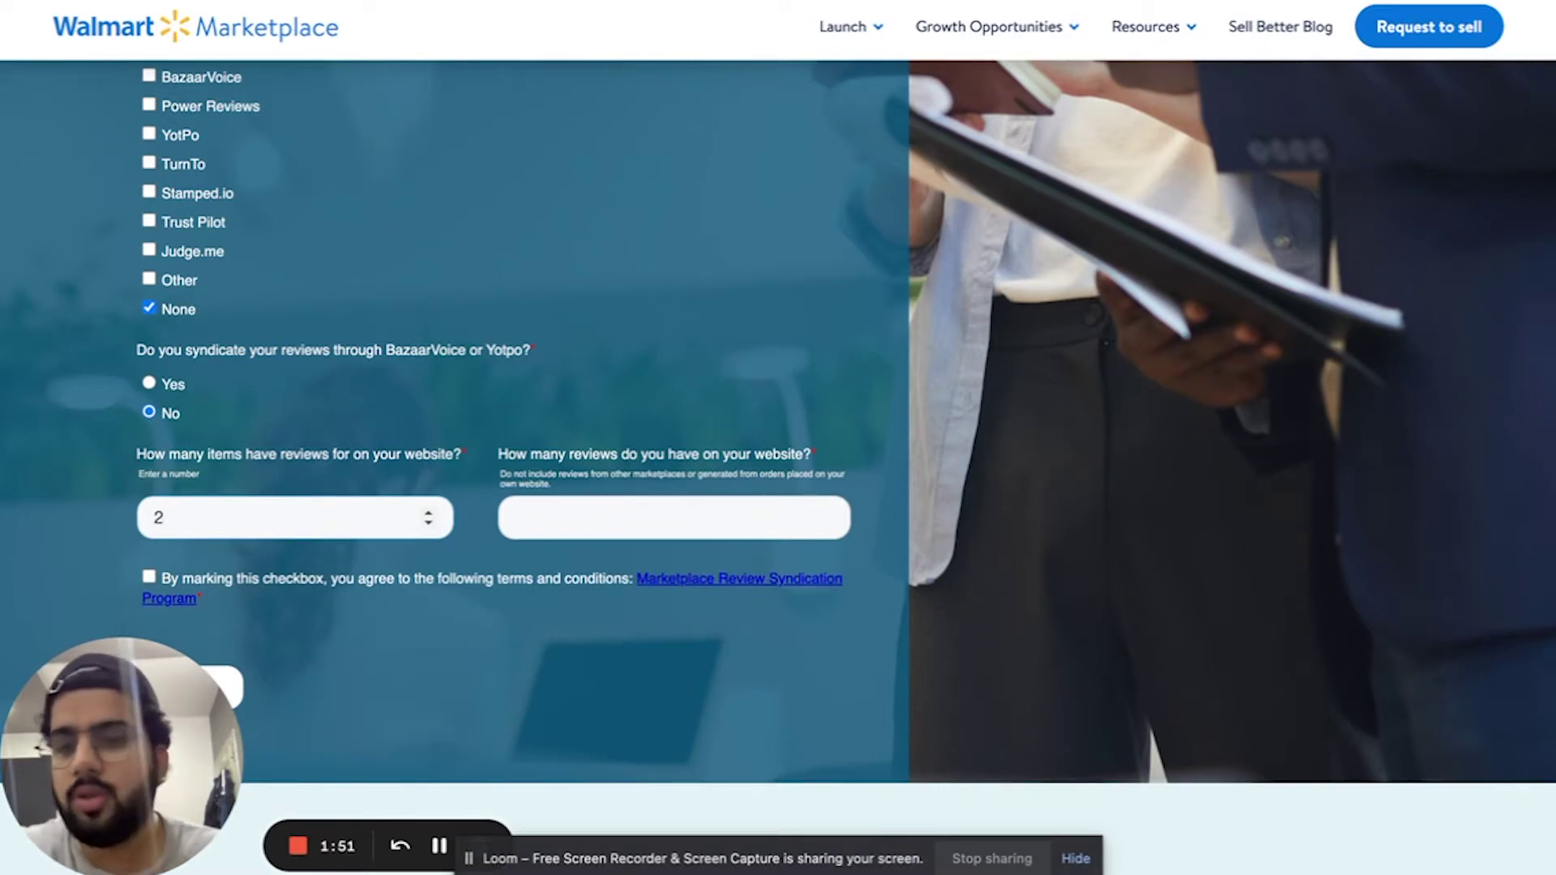
pyautogui.click(603, 523)
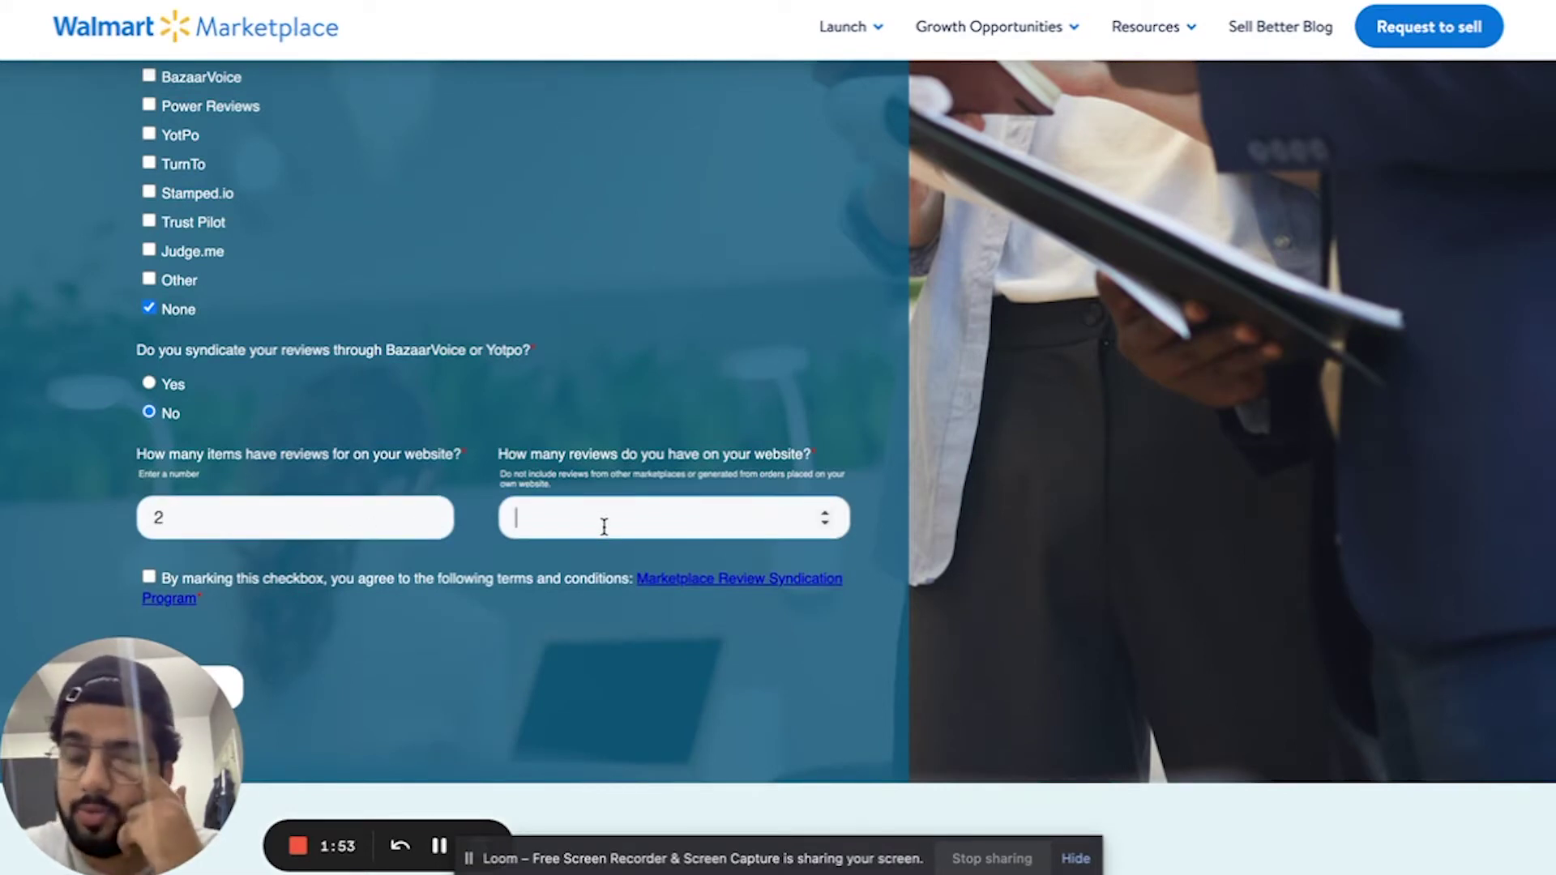
pyautogui.write('1000')
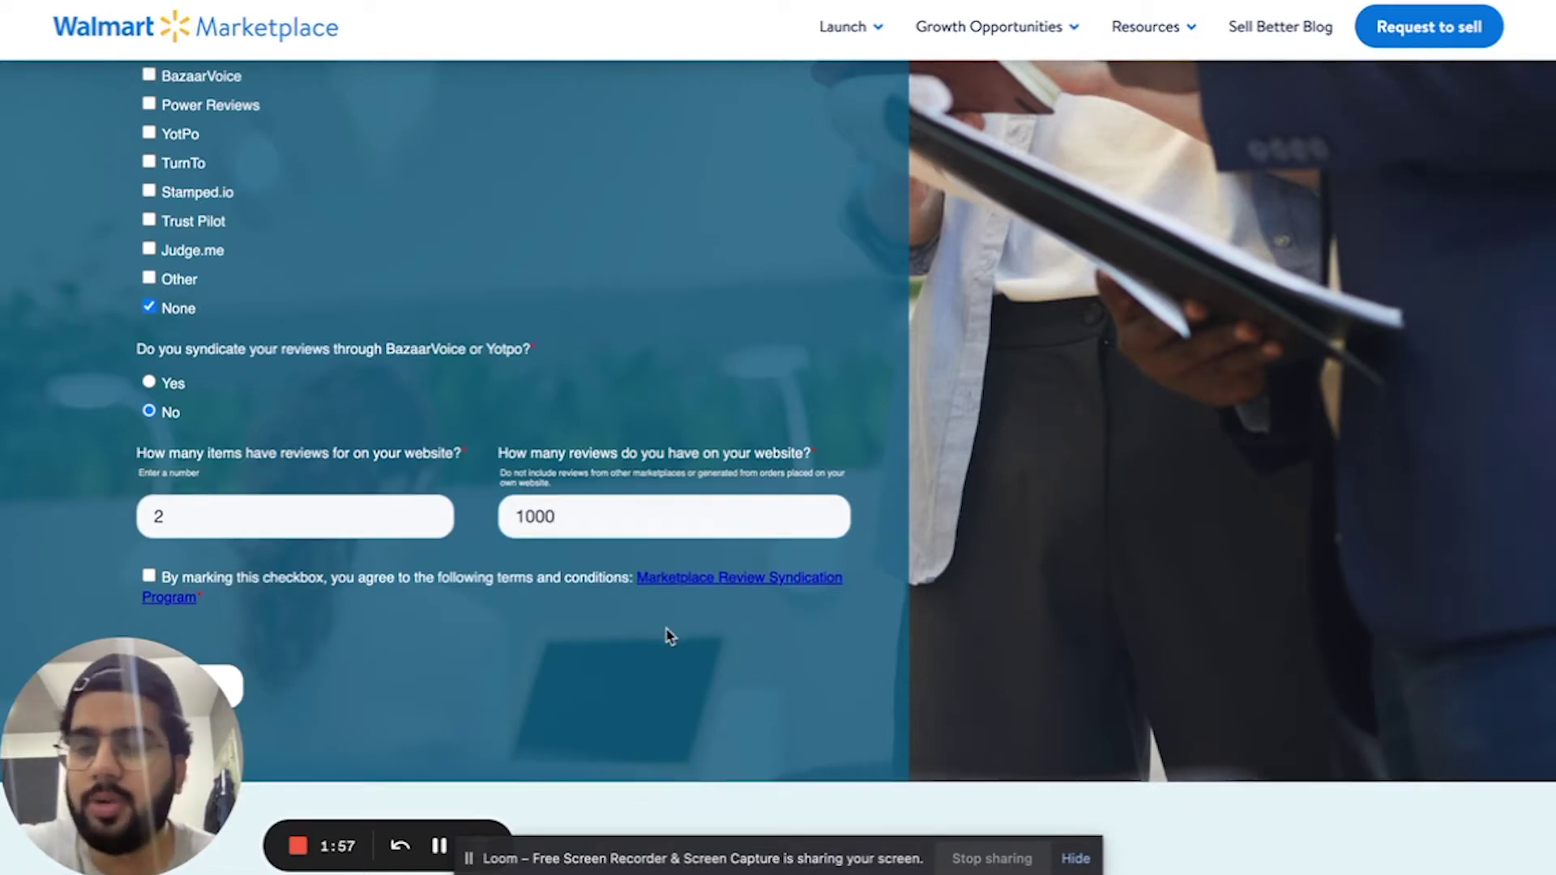
pyautogui.scroll(-3, 666, 635)
# - Agree to the syndication program terms and proceed to the registered email field on the CSV form
pyautogui.click(153, 367)
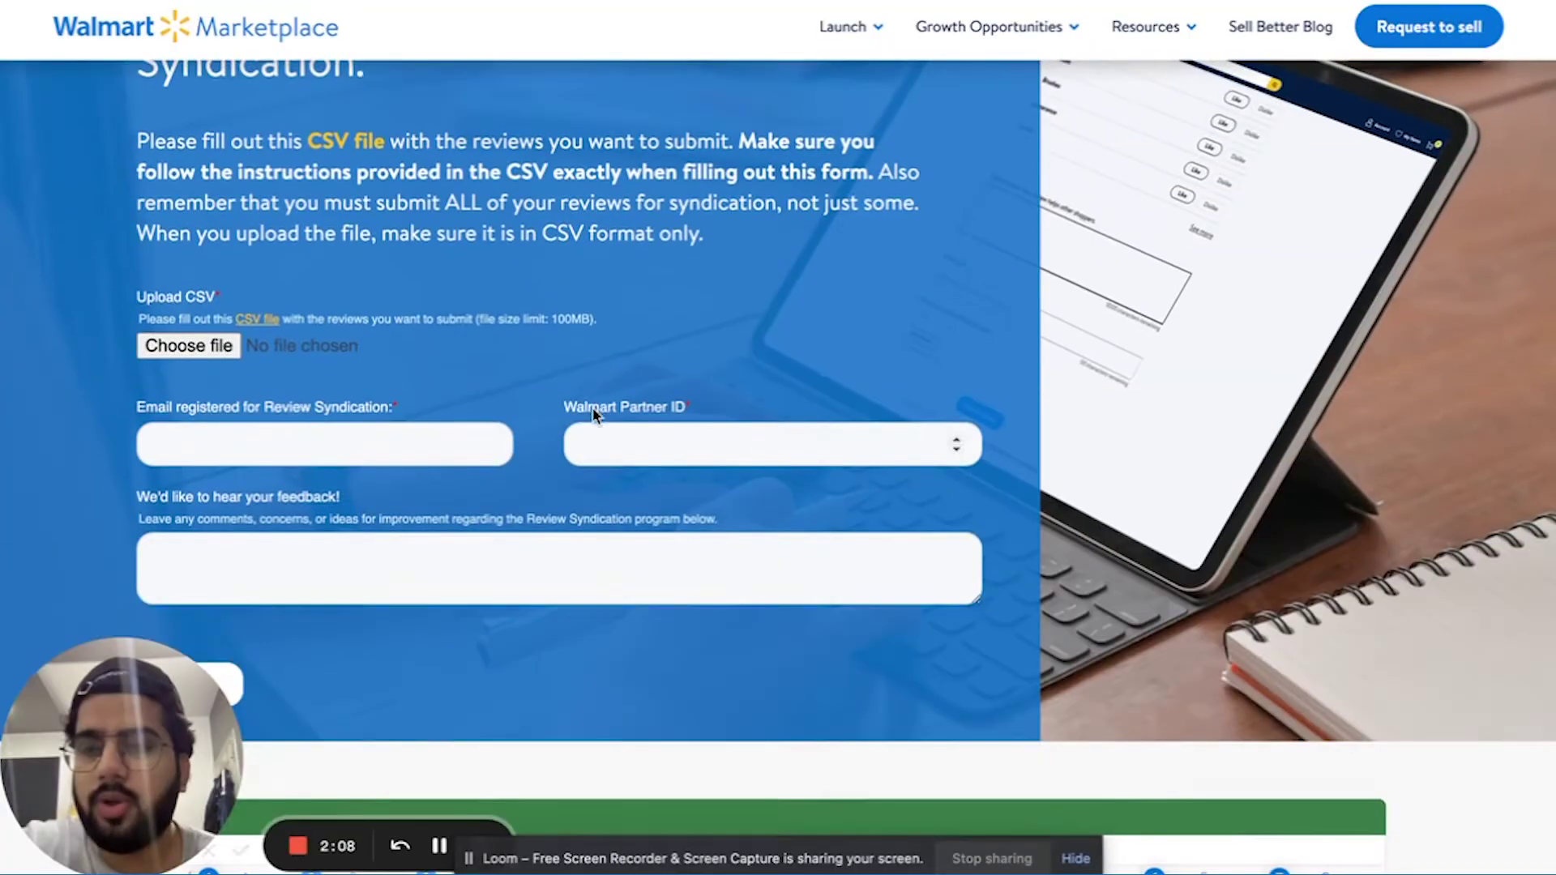
pyautogui.click(392, 450)
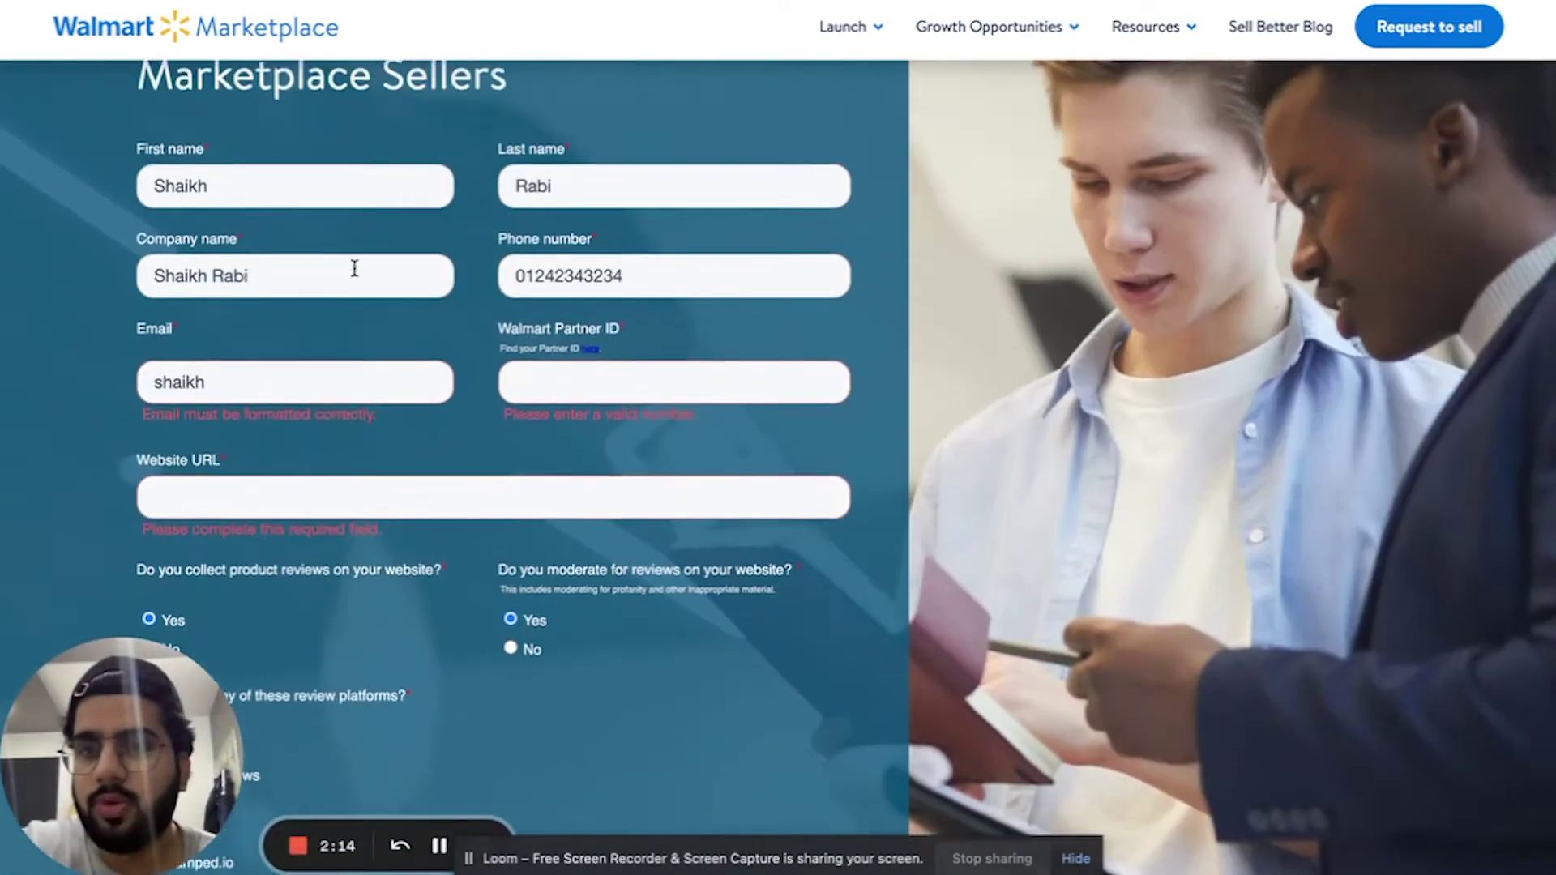
pyautogui.scroll(1, 354, 264)
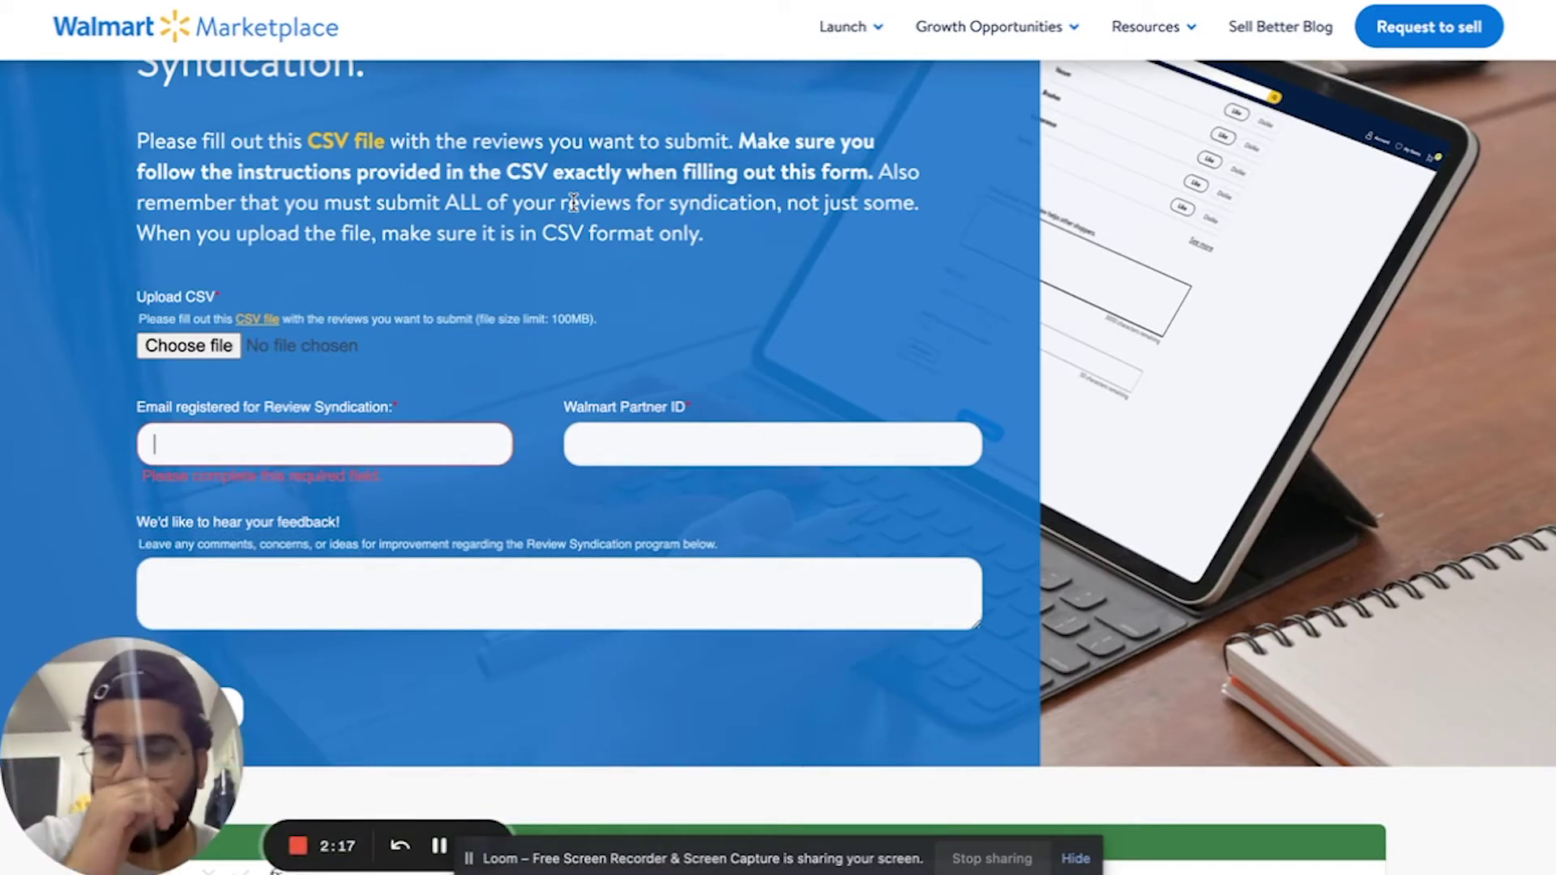
pyautogui.scroll(-1, 713, 438)
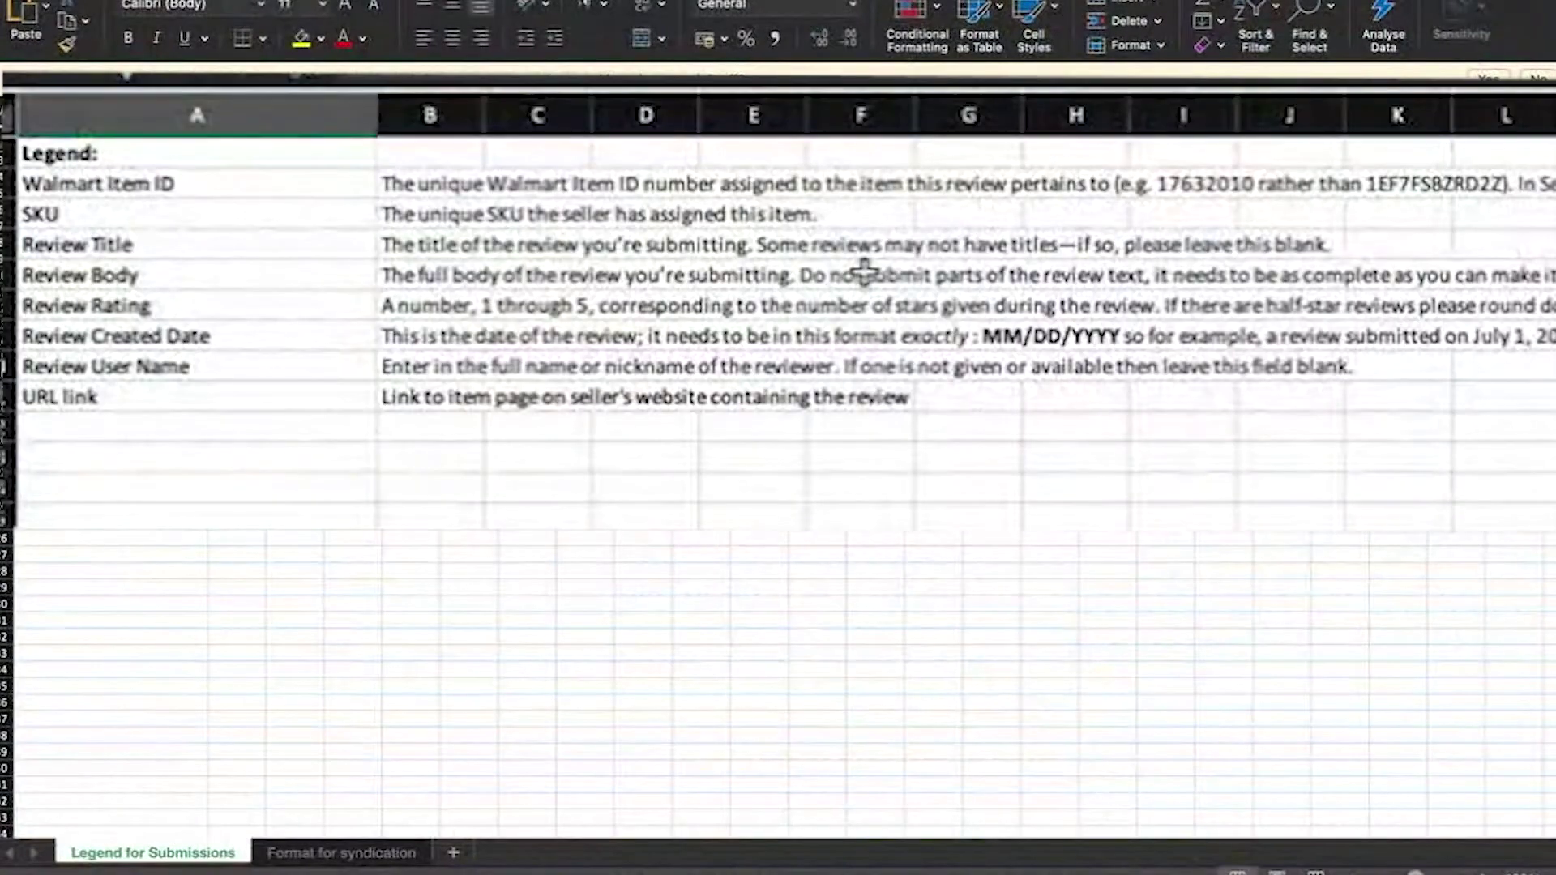
pyautogui.moveTo(207, 187); pyautogui.dragTo(201, 421)
pyautogui.click(646, 514)
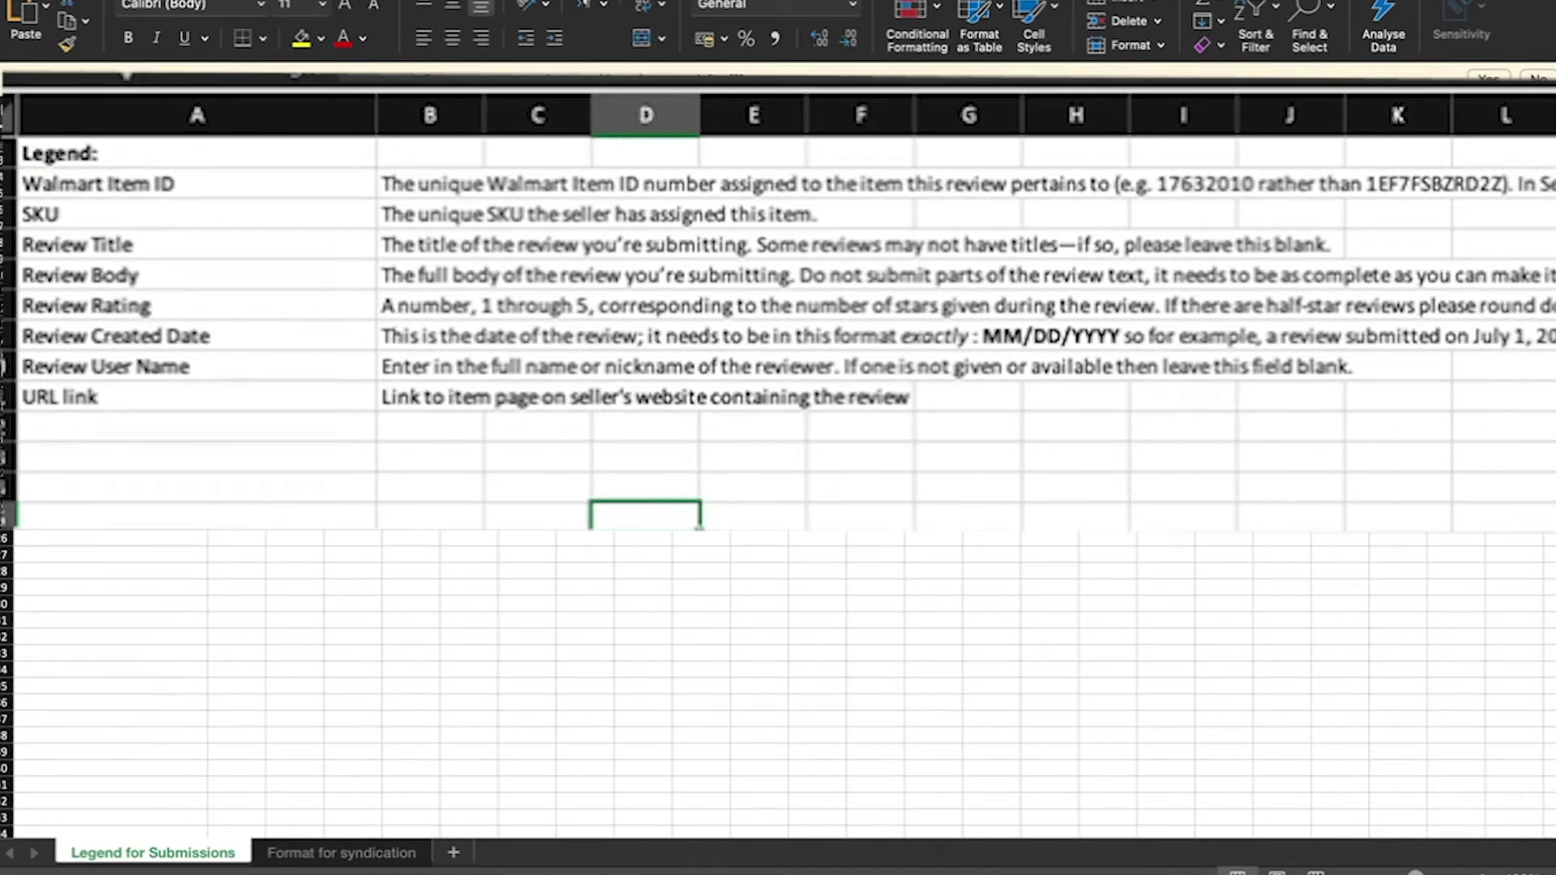
pyautogui.click(264, 344)
pyautogui.click(1041, 328)
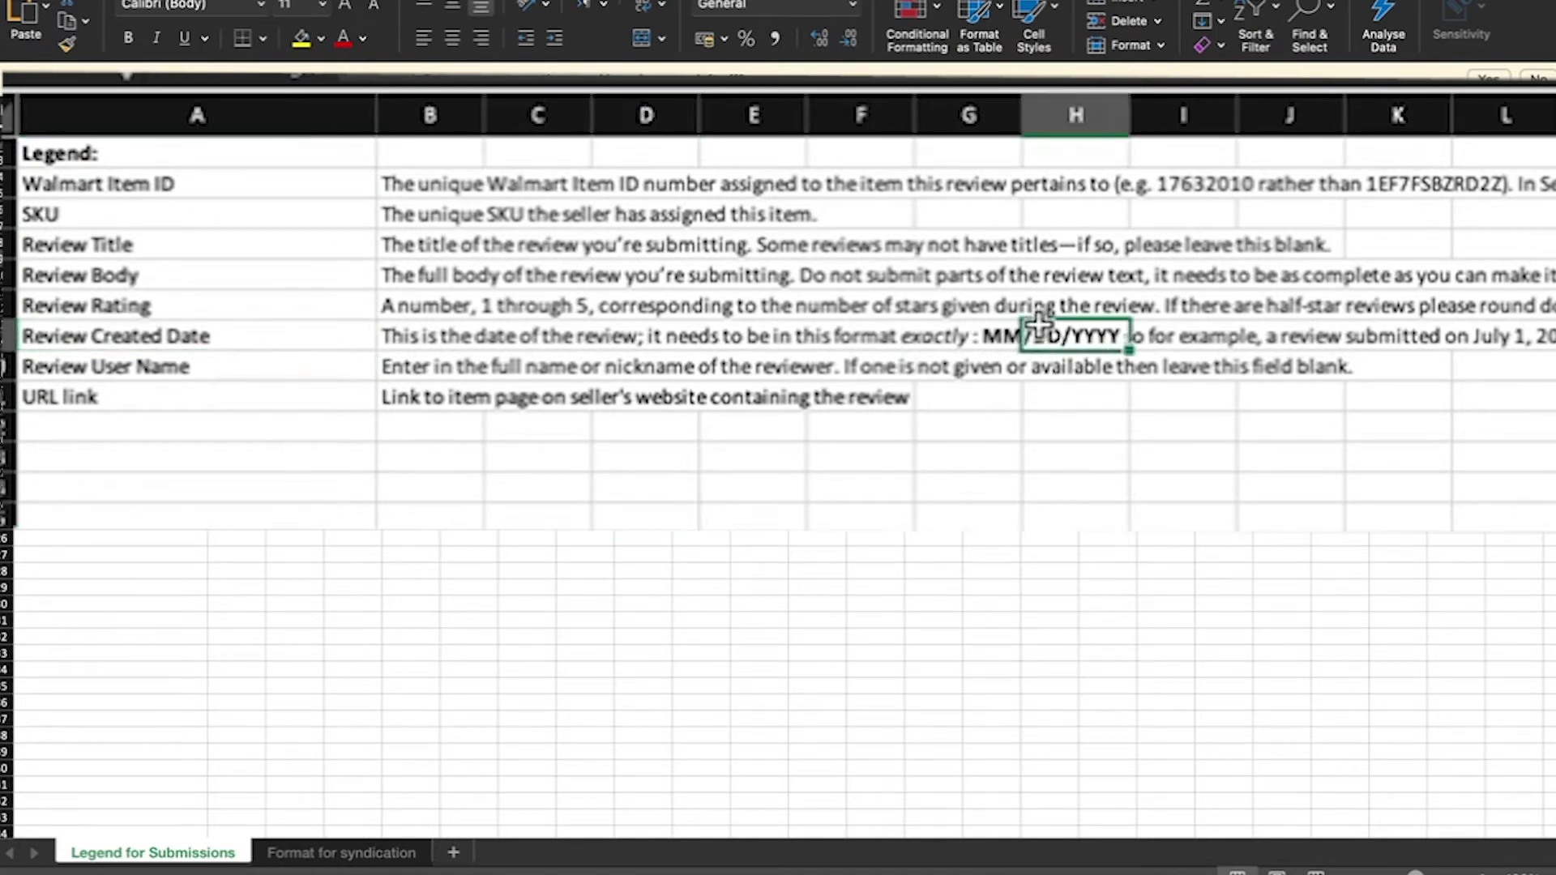
pyautogui.click(1001, 335)
pyautogui.click(1054, 336)
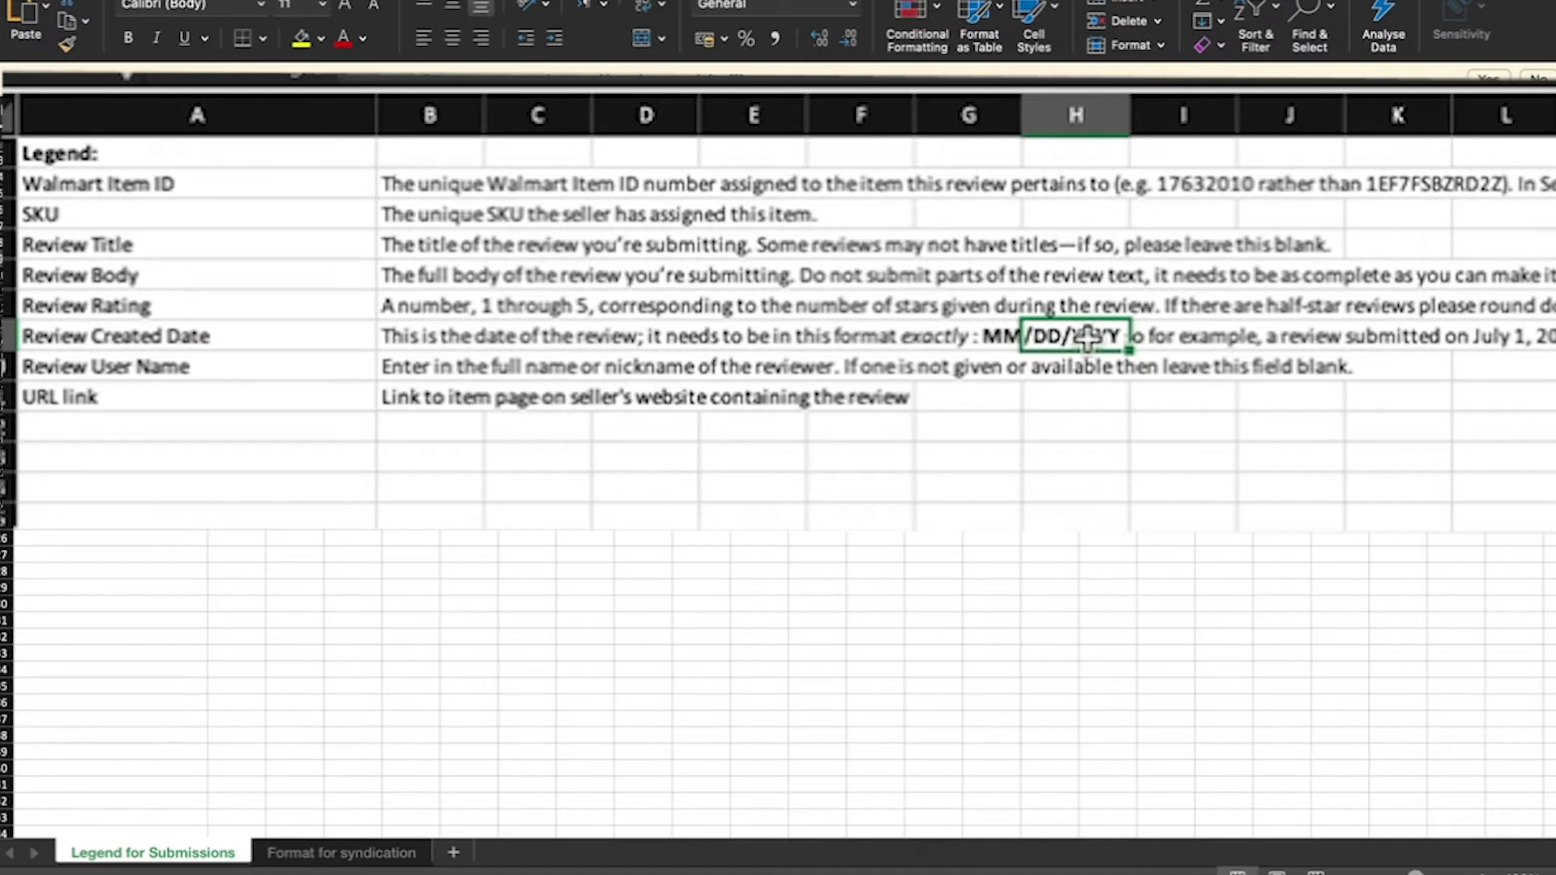
pyautogui.click(1005, 336)
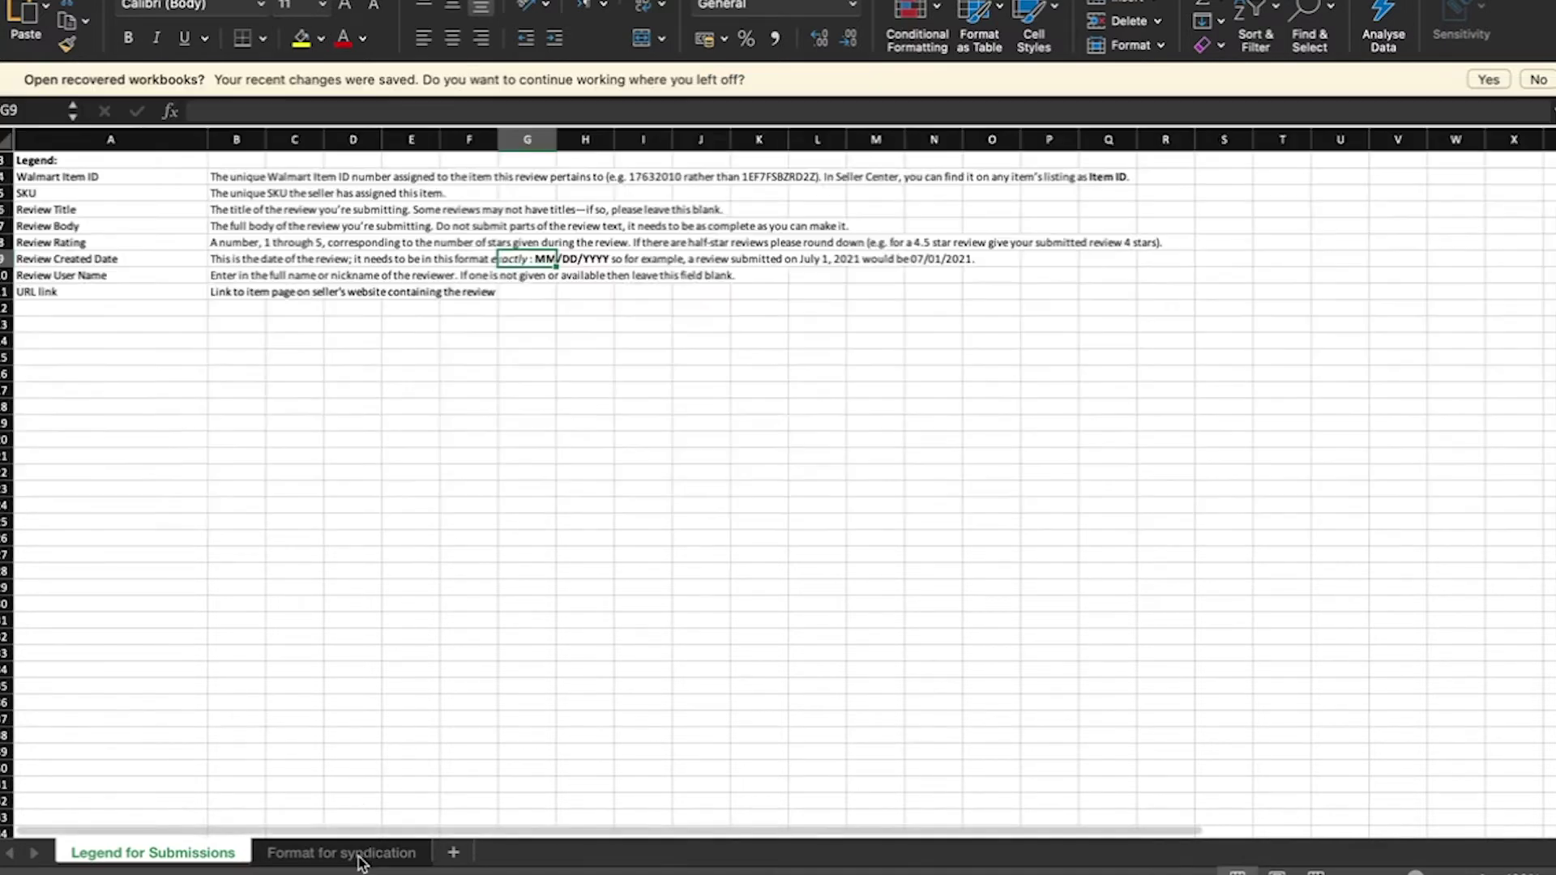
pyautogui.click(361, 861)
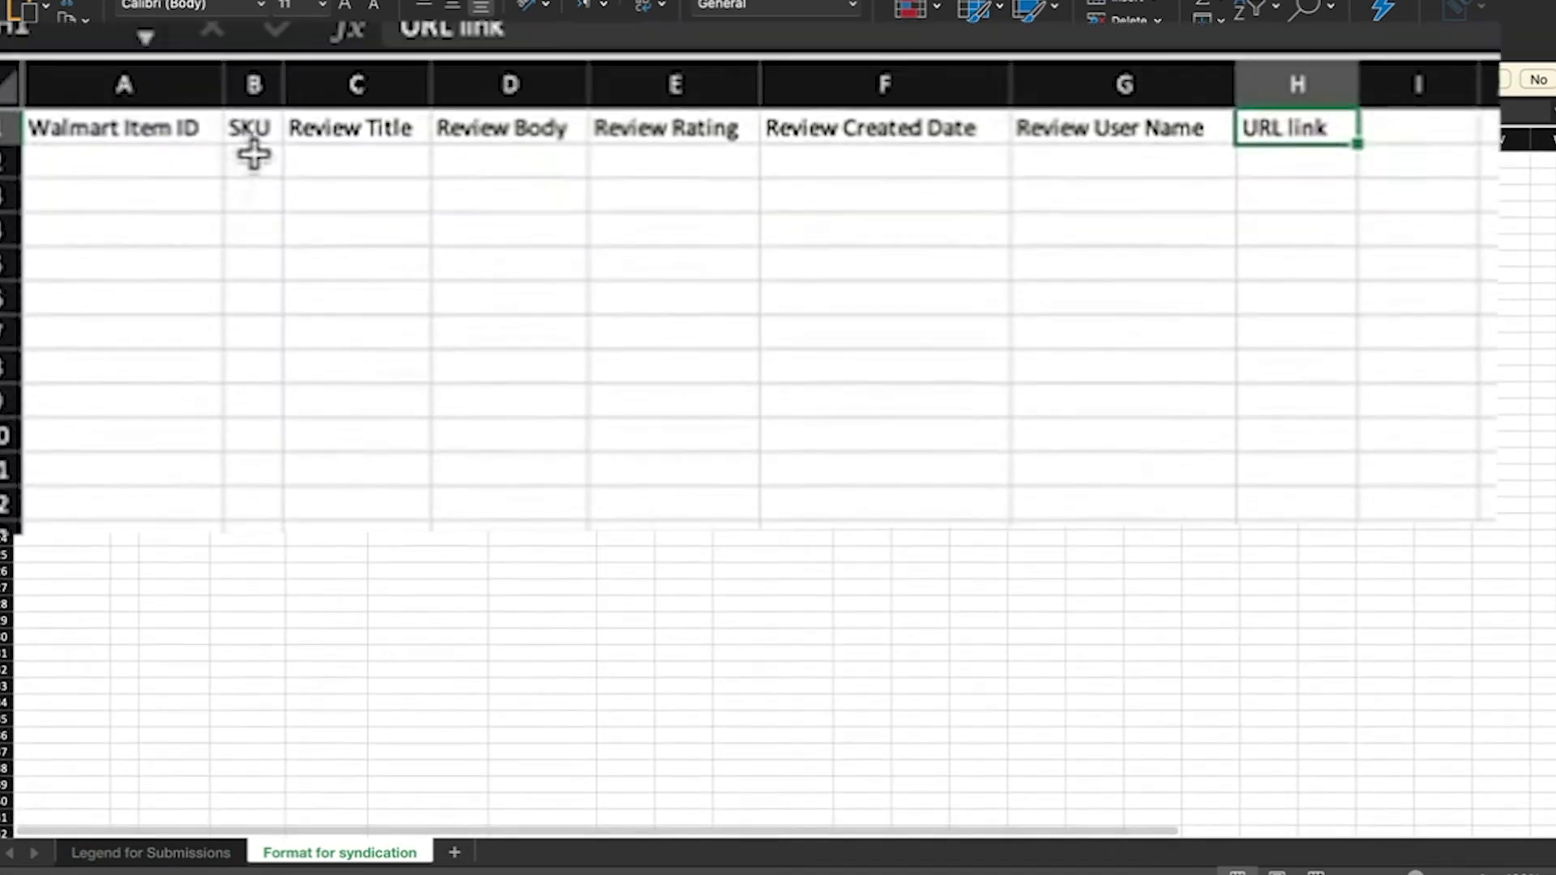
pyautogui.click(124, 189)
pyautogui.click(173, 208)
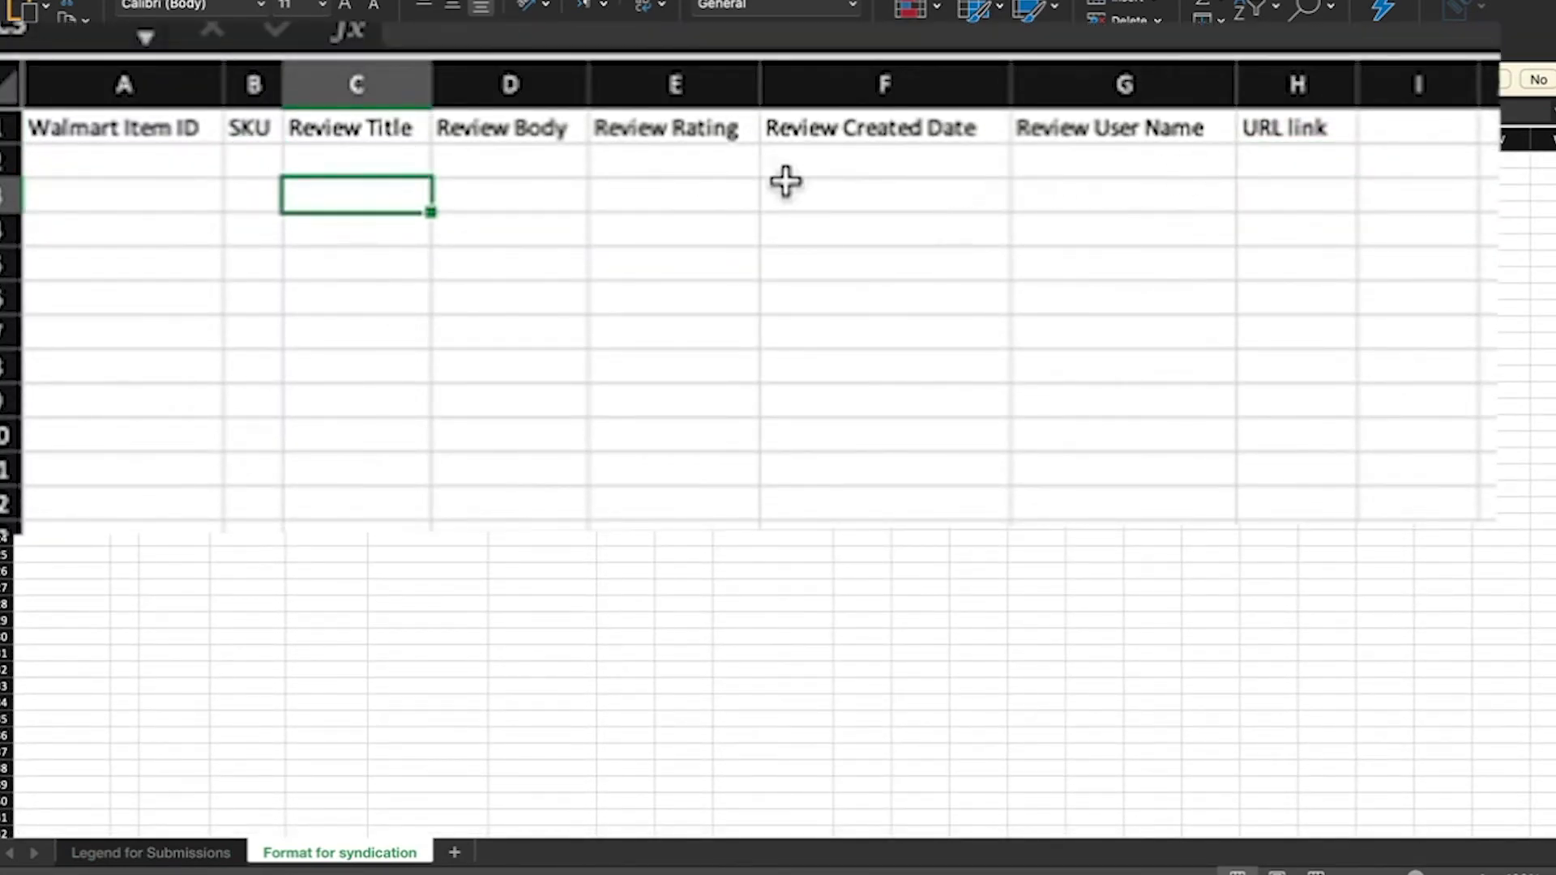
pyautogui.click(825, 179)
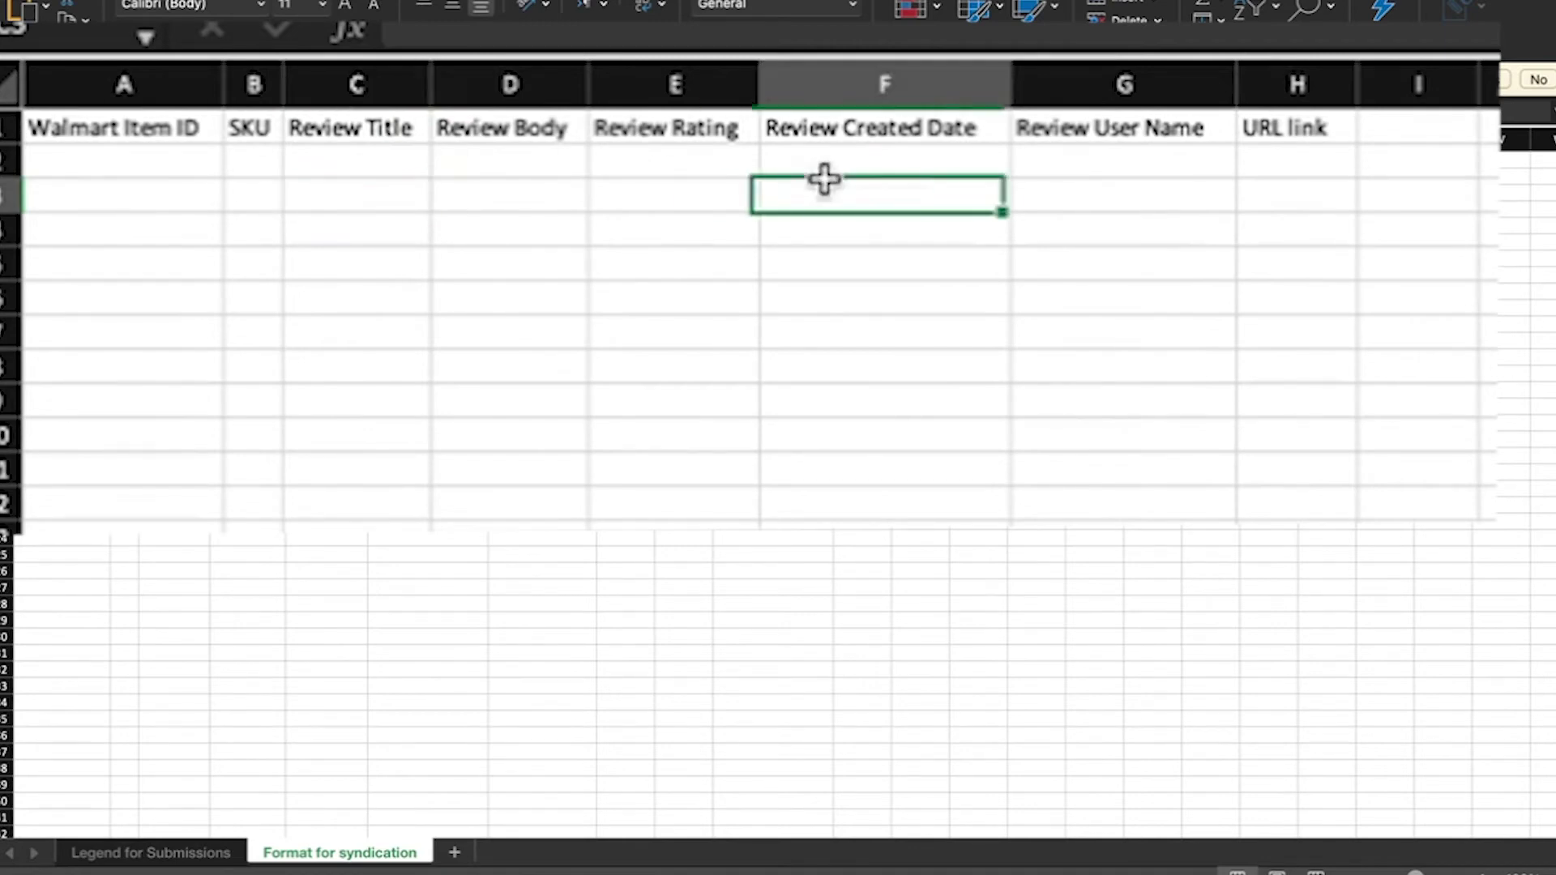
pyautogui.click(840, 164)
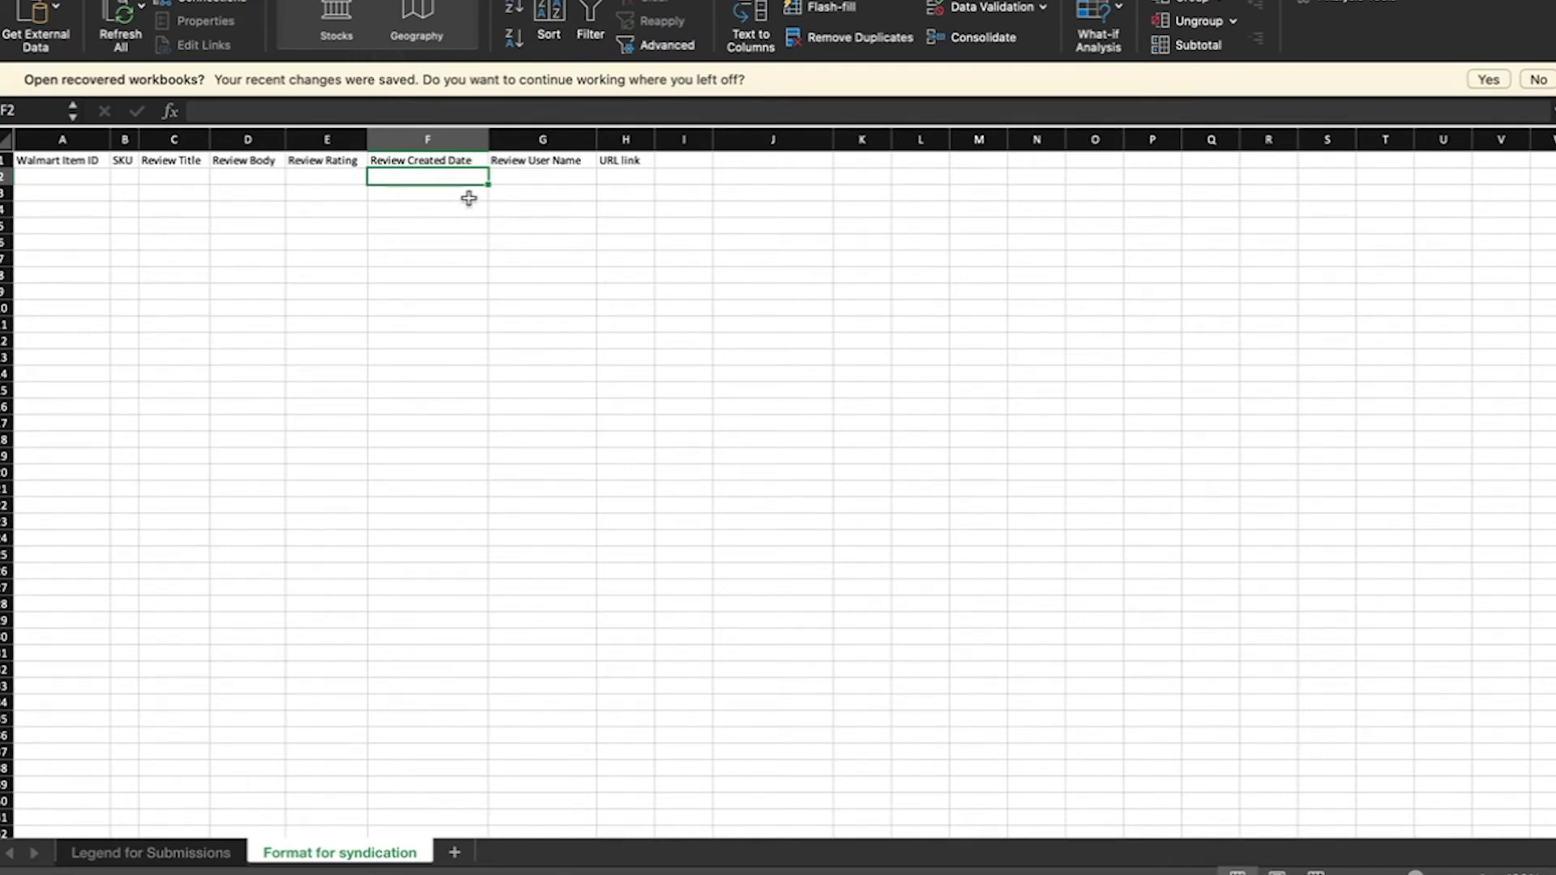
pyautogui.click(153, 859)
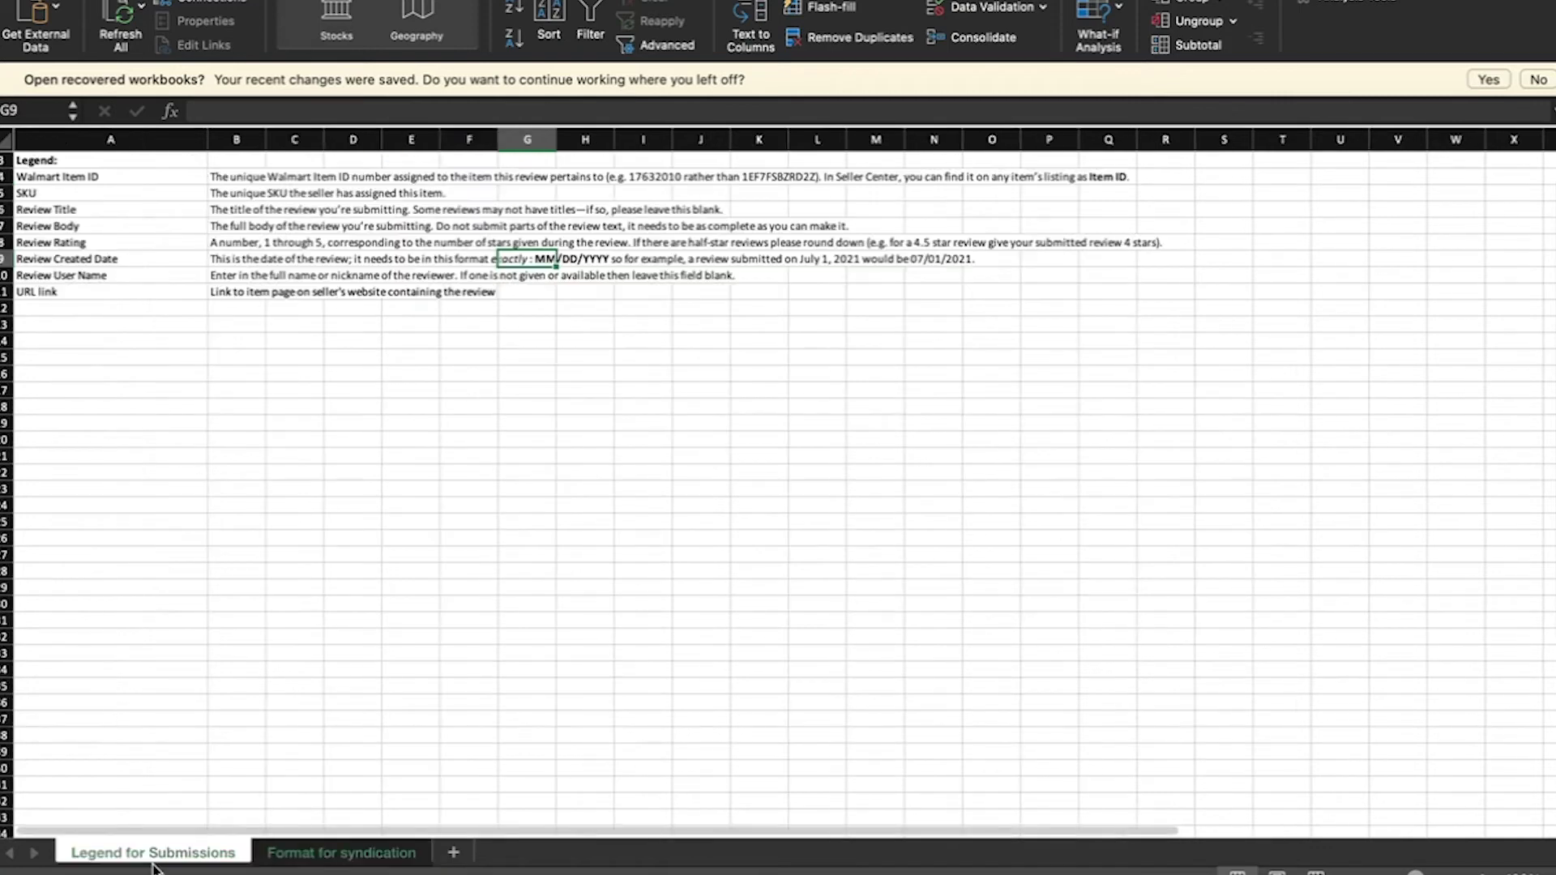
pyautogui.click(130, 183)
pyautogui.moveTo(129, 183); pyautogui.dragTo(306, 294)
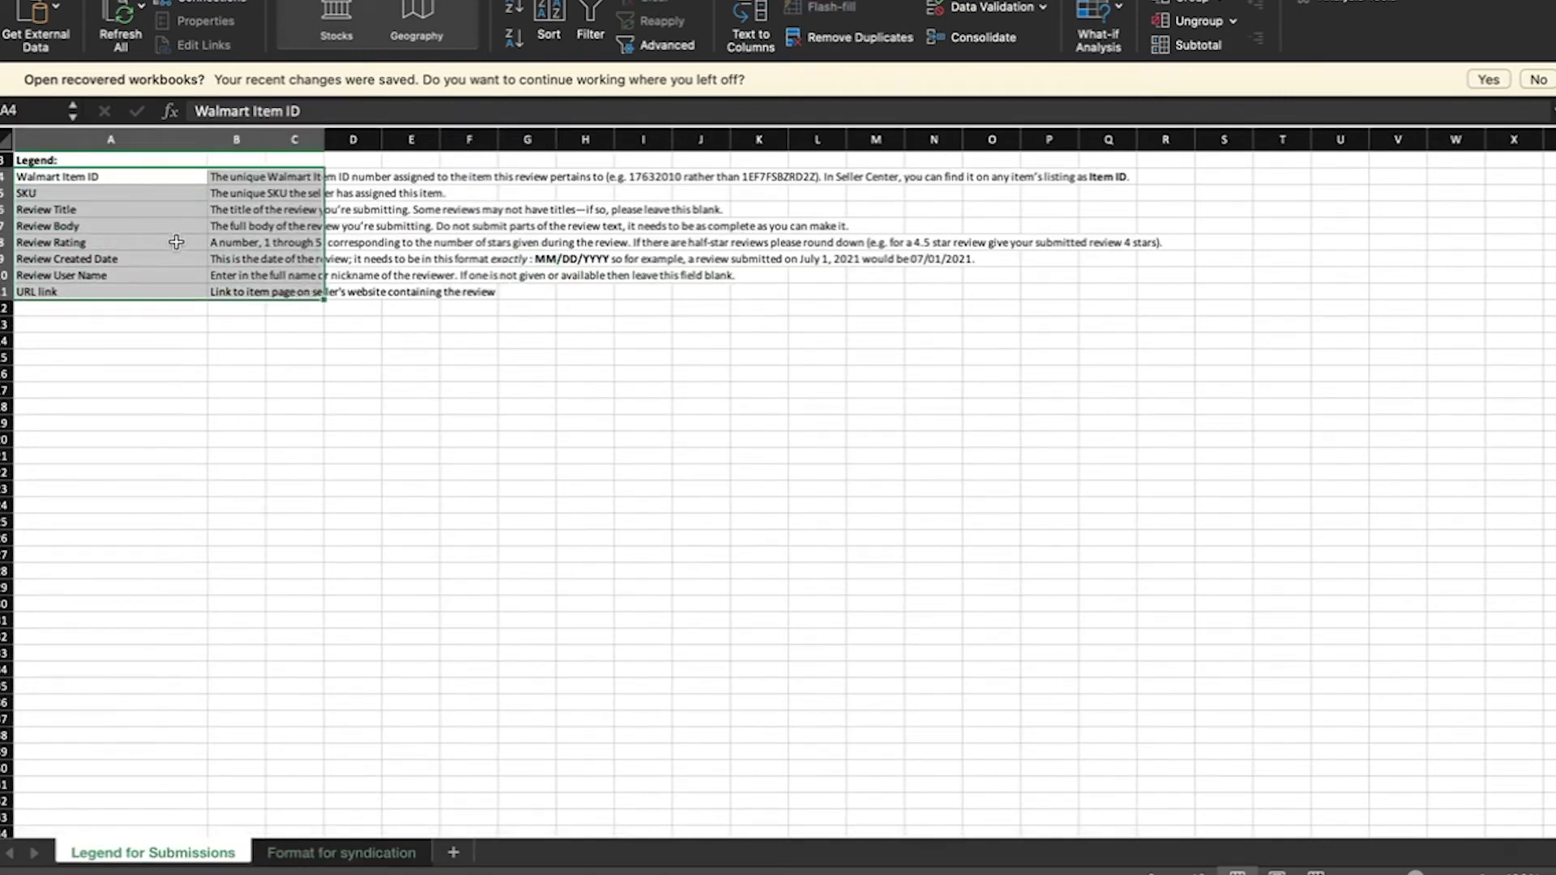
pyautogui.click(504, 330)
pyautogui.moveTo(159, 180); pyautogui.dragTo(156, 274)
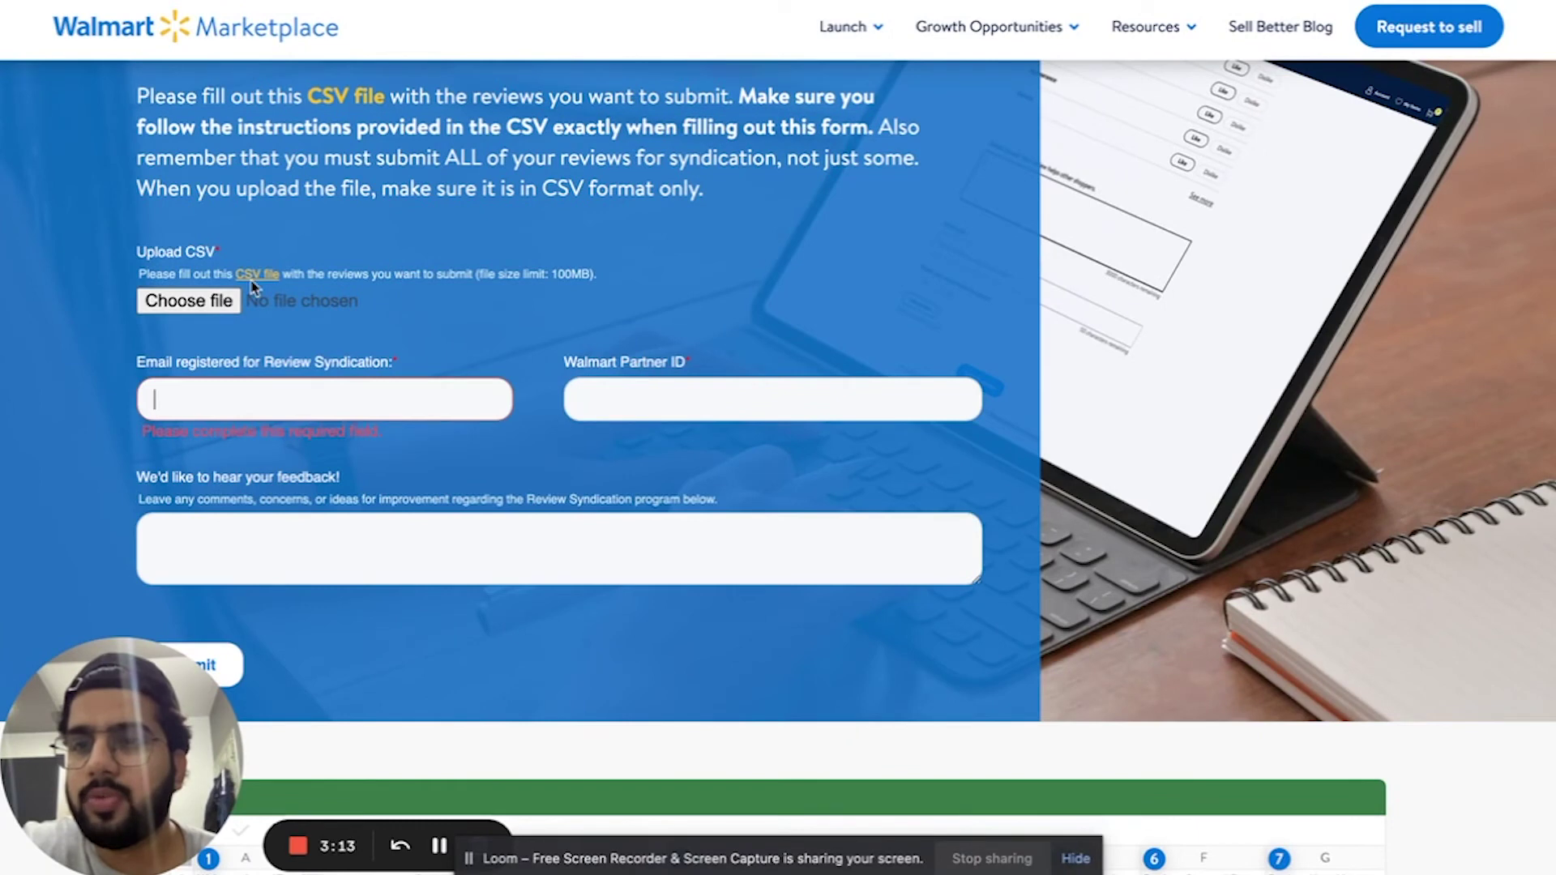
pyautogui.scroll(-2, 478, 582)
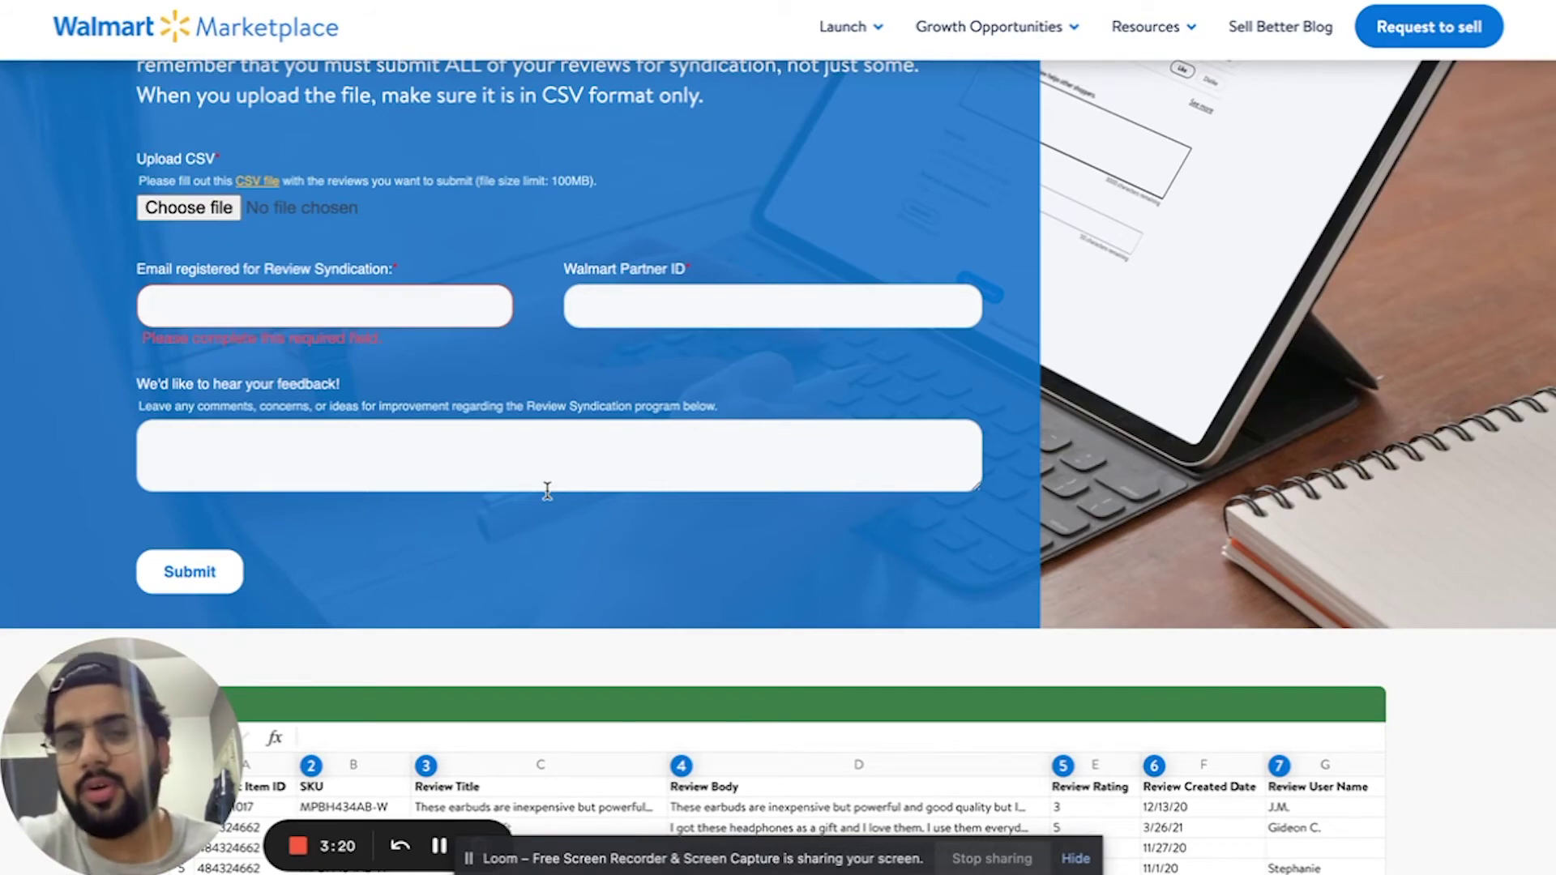
pyautogui.scroll(4, 547, 490)
pyautogui.scroll(-2, 548, 394)
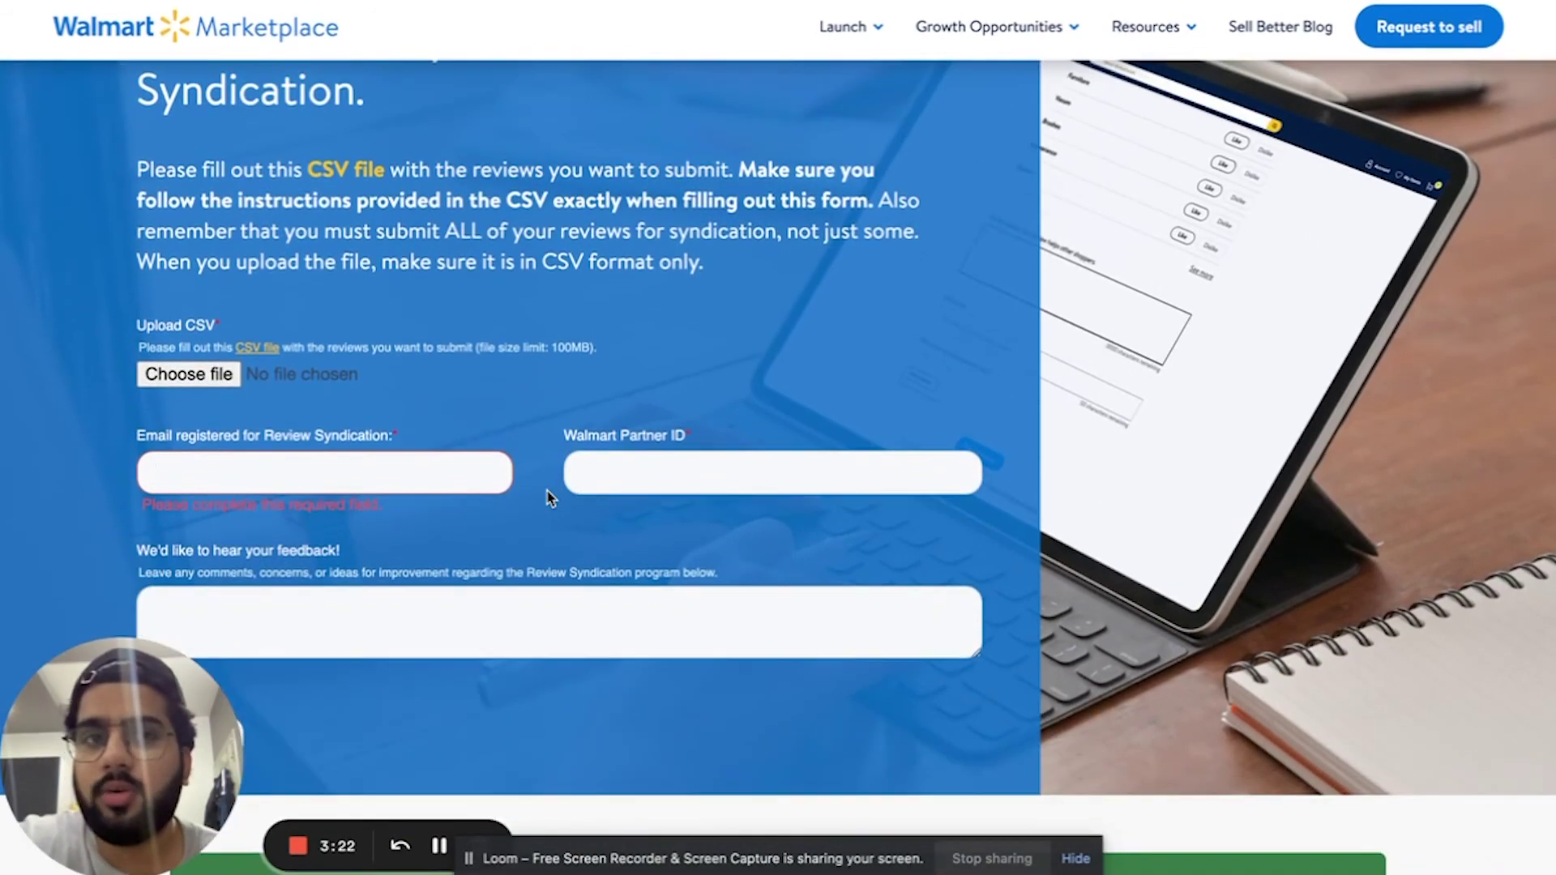
pyautogui.scroll(2, 548, 496)
pyautogui.scroll(-8, 497, 292)
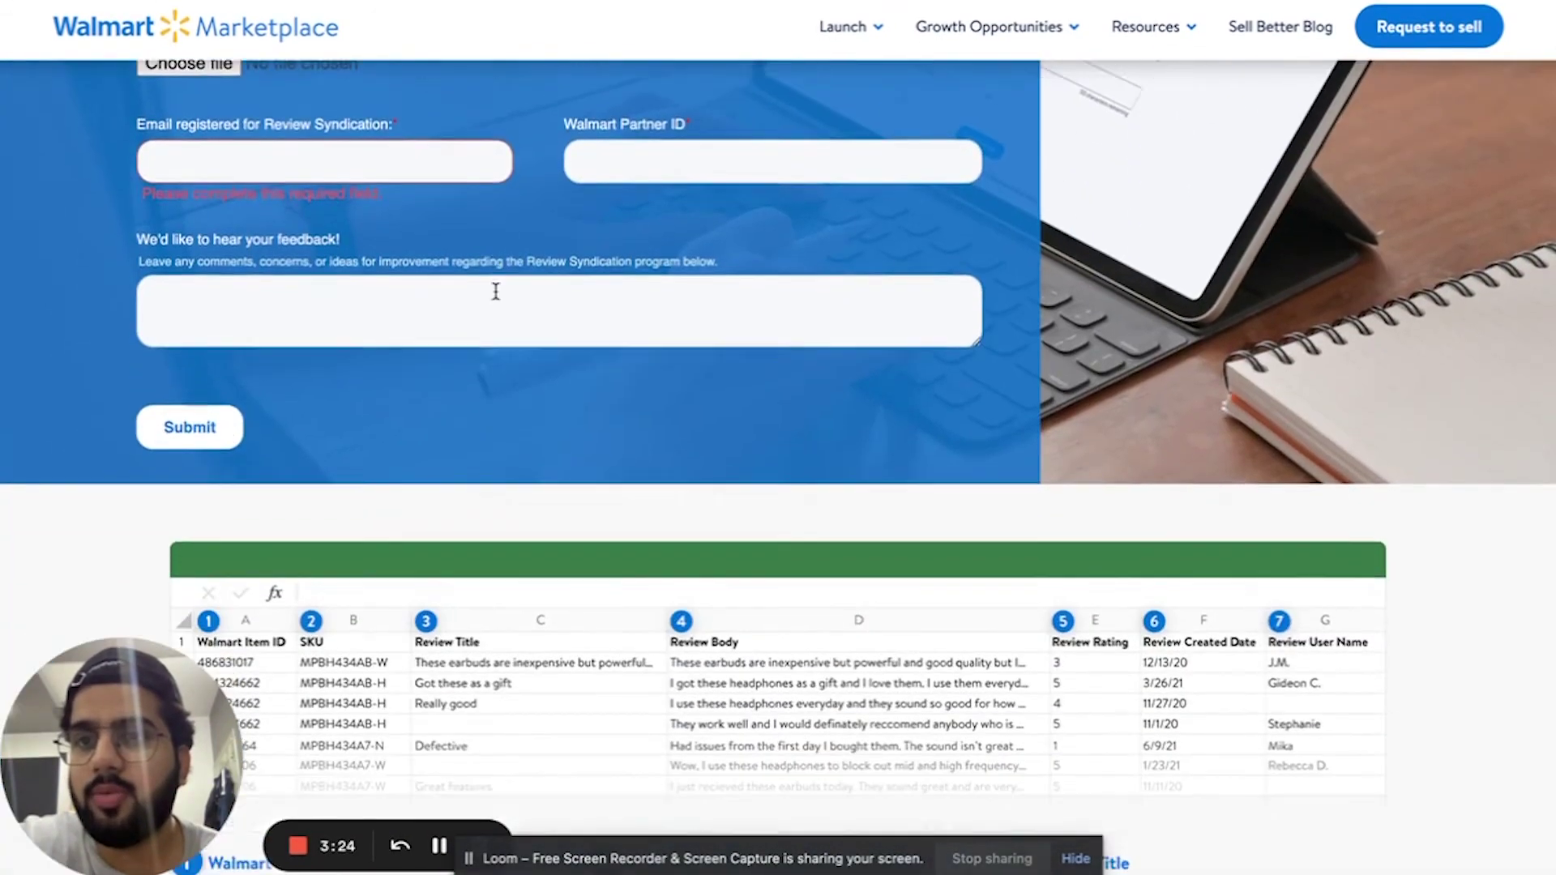
pyautogui.scroll(5, 496, 298)
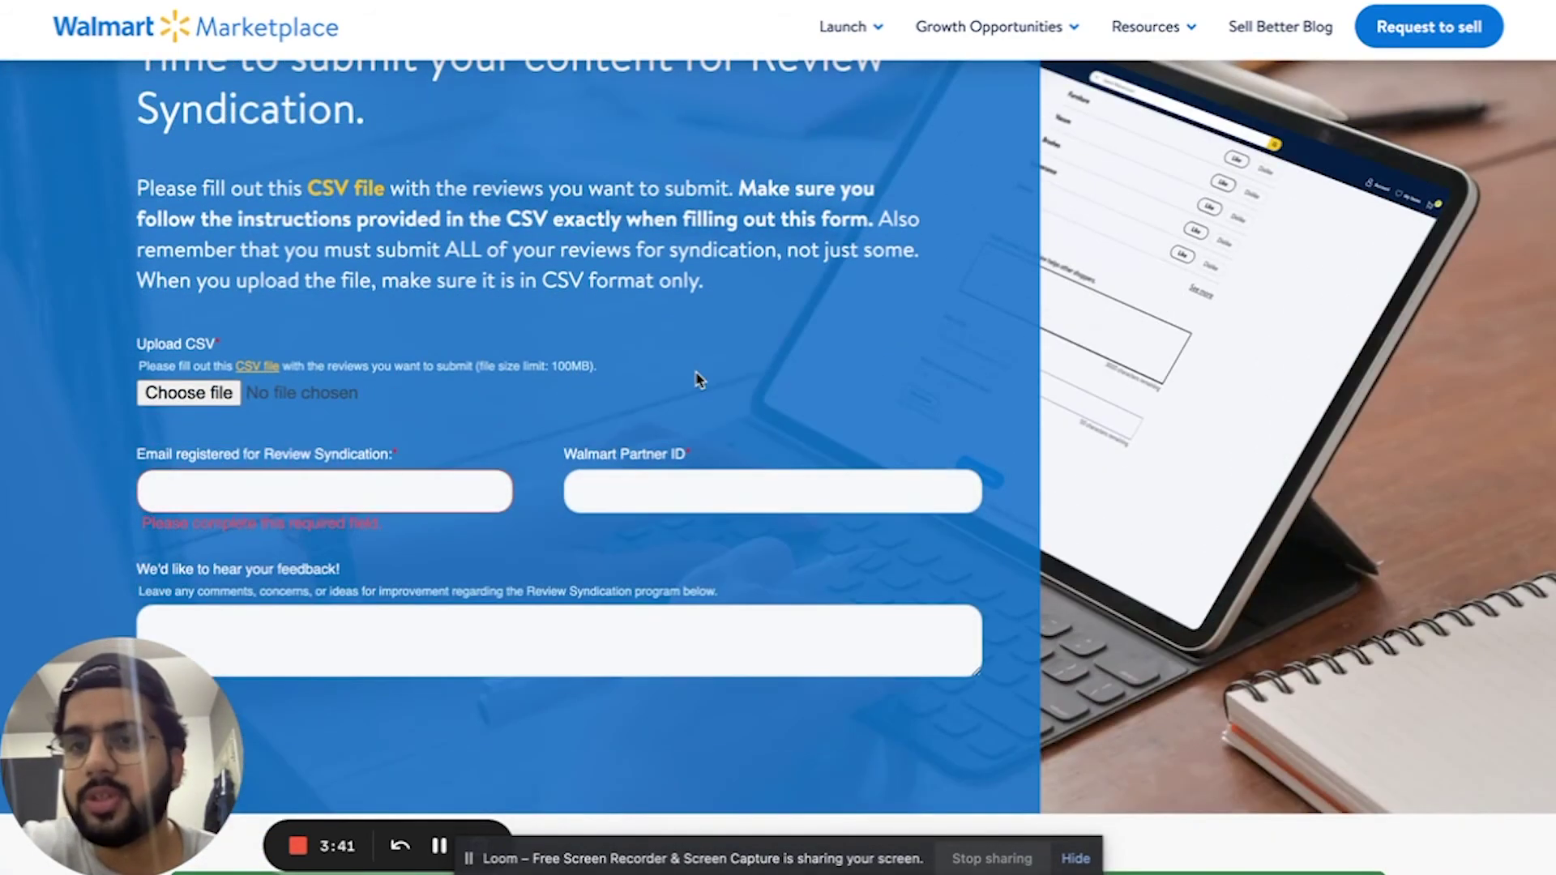
pyautogui.scroll(-2, 697, 381)
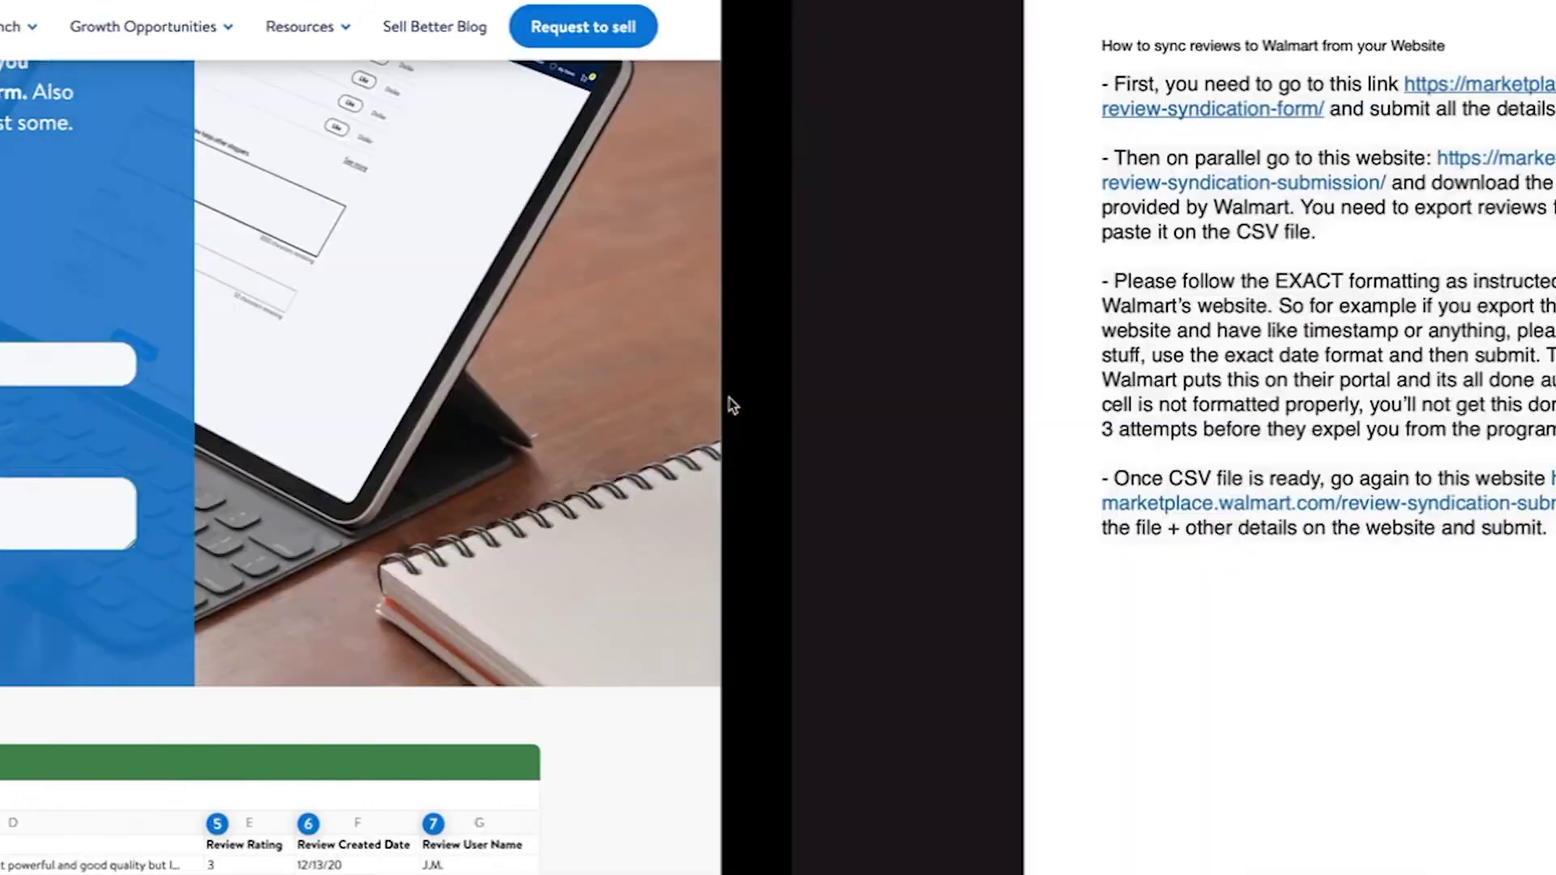
pyautogui.hotkey('ctrl', 'Right')
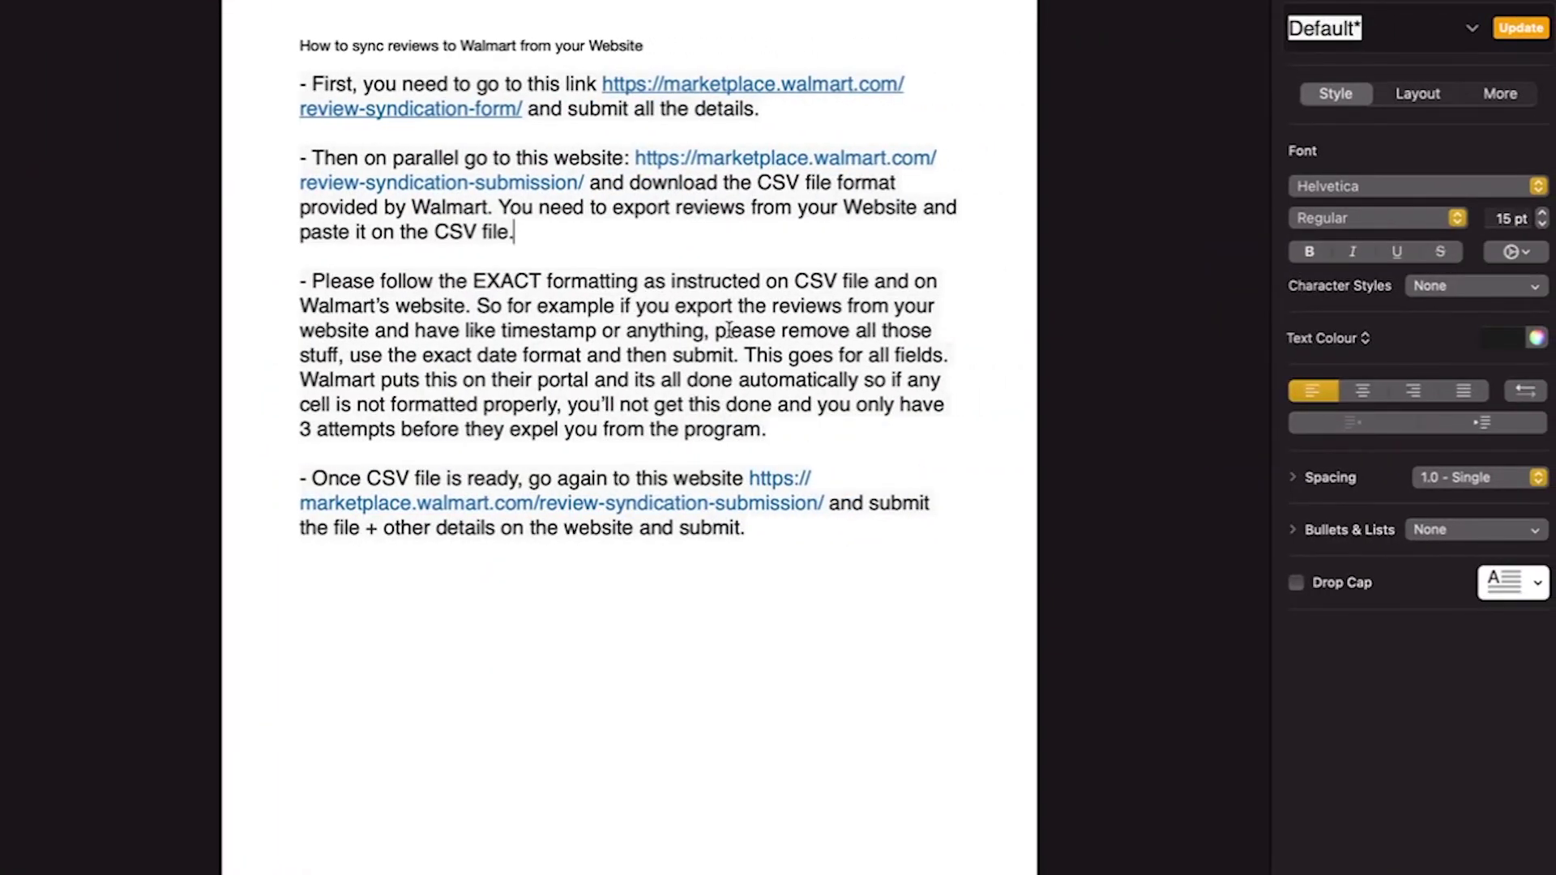
pyautogui.hotkey('ctrl', 'Left')
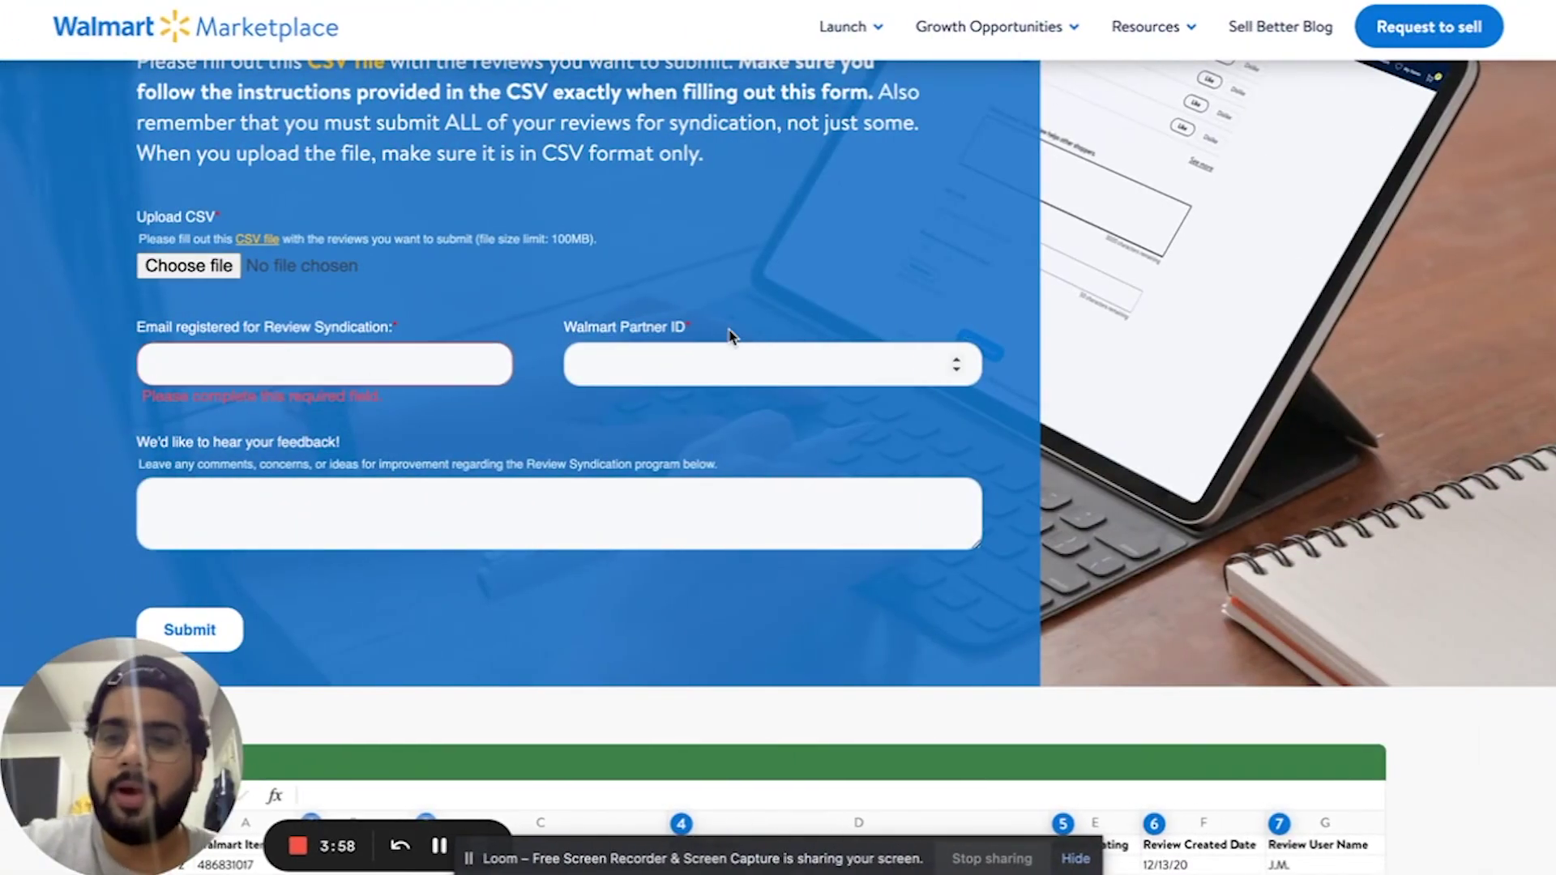
# - Return to the filled-in seller application form using the browser Back button
pyautogui.scroll(3, 729, 334)
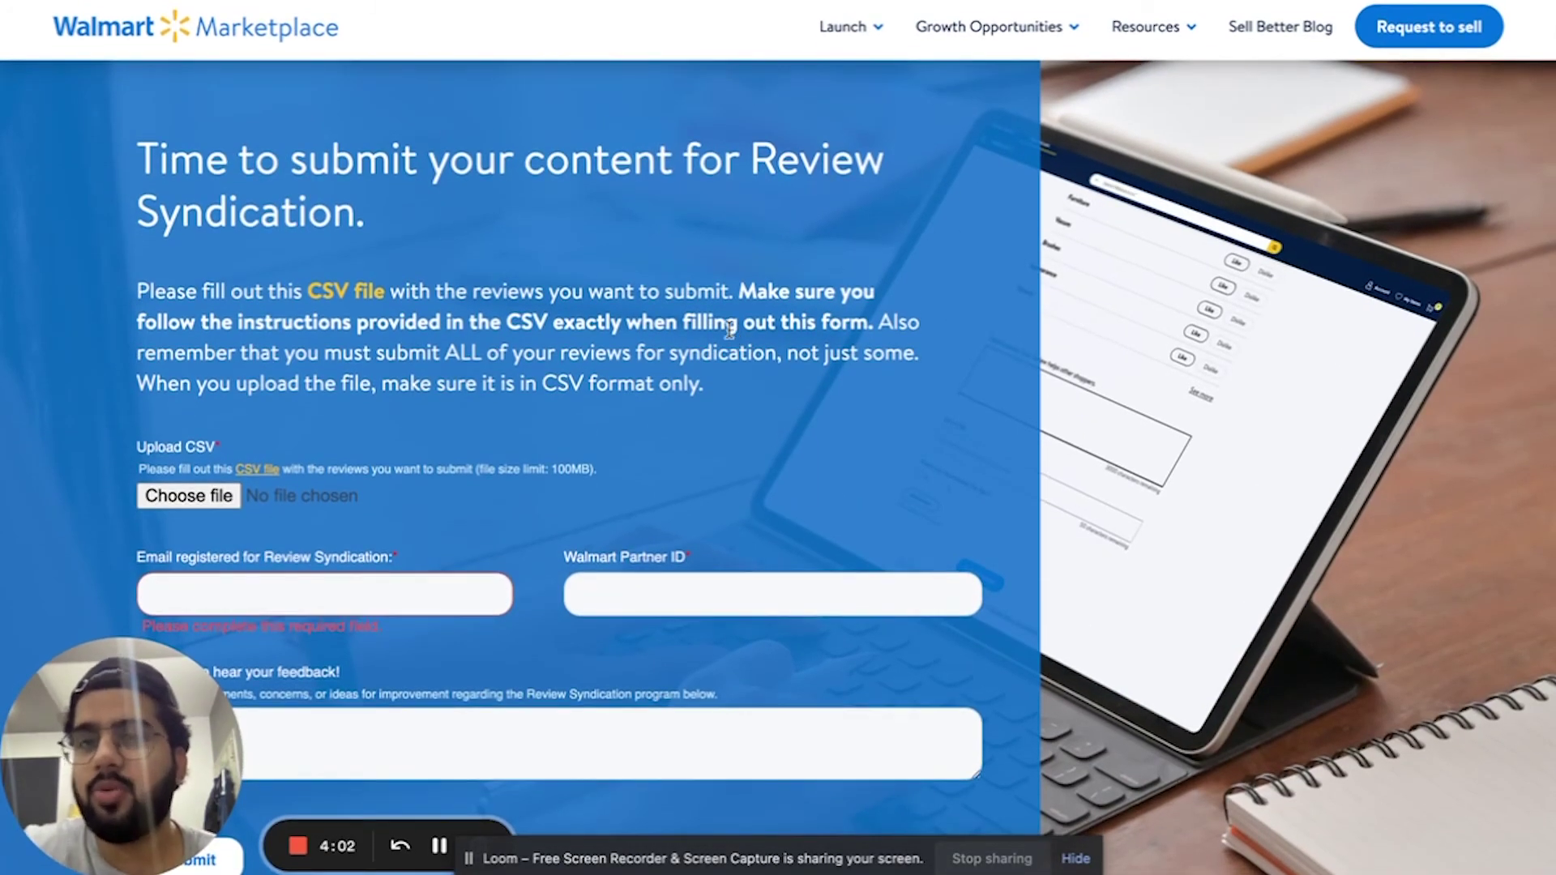
pyautogui.scroll(-2, 729, 328)
pyautogui.click(24, 12)
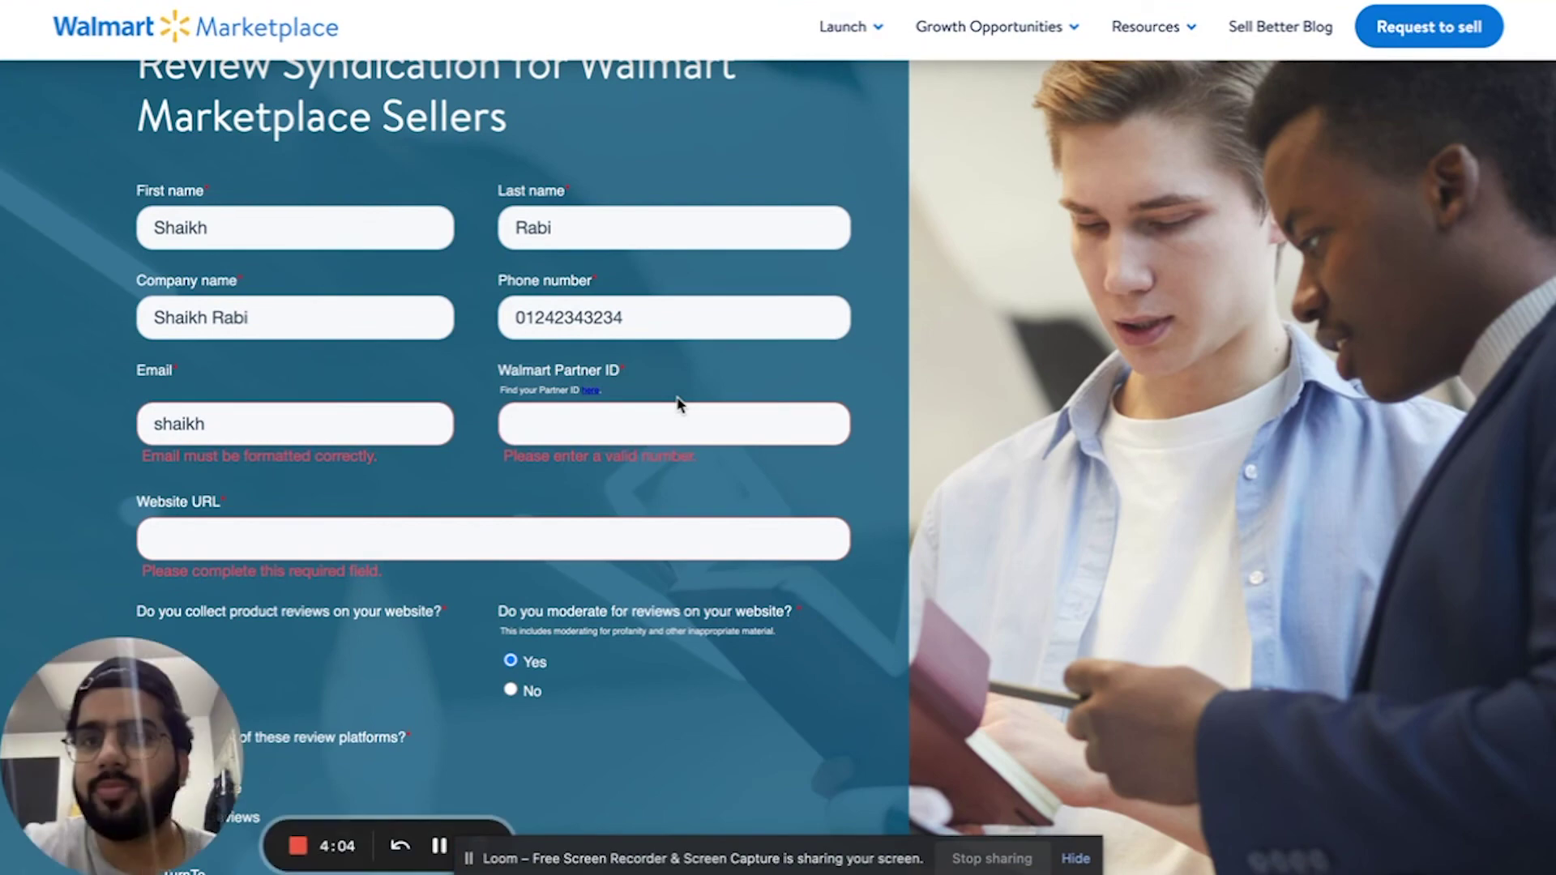